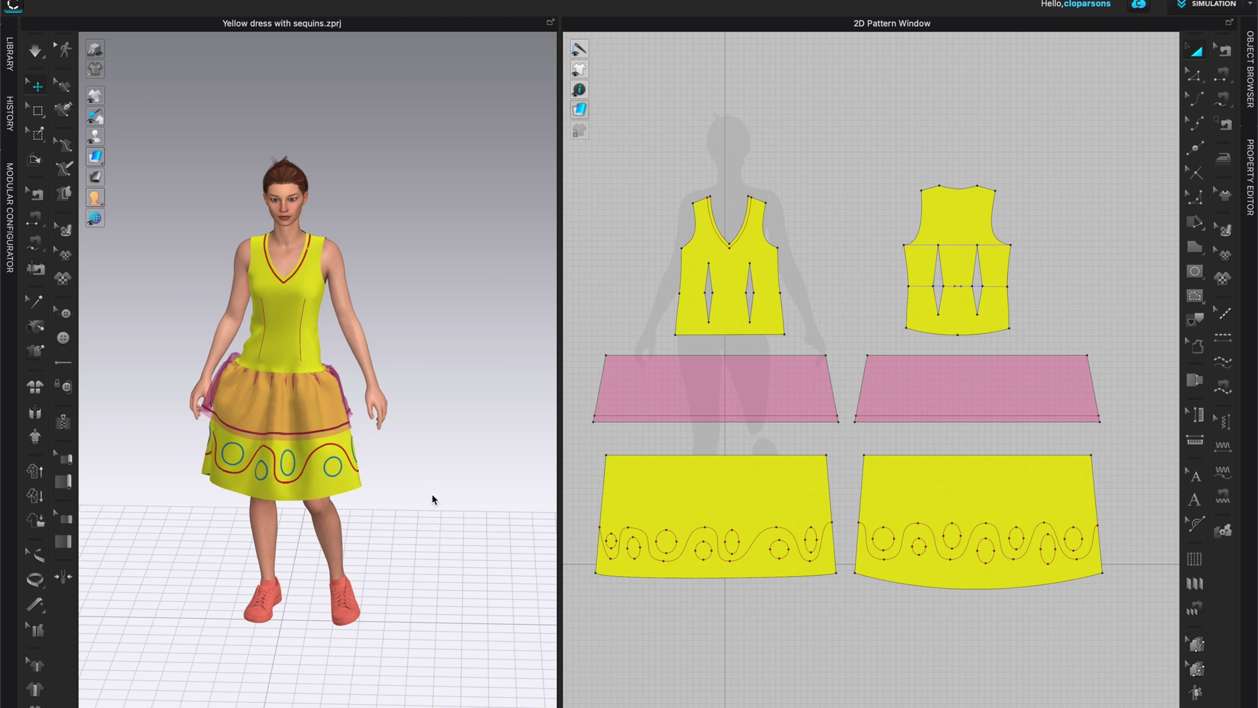
Zoom to the front bodice's V-neck and right-click its armhole curve with Edit Point/Line
scroll(431, 492, "up", 2)
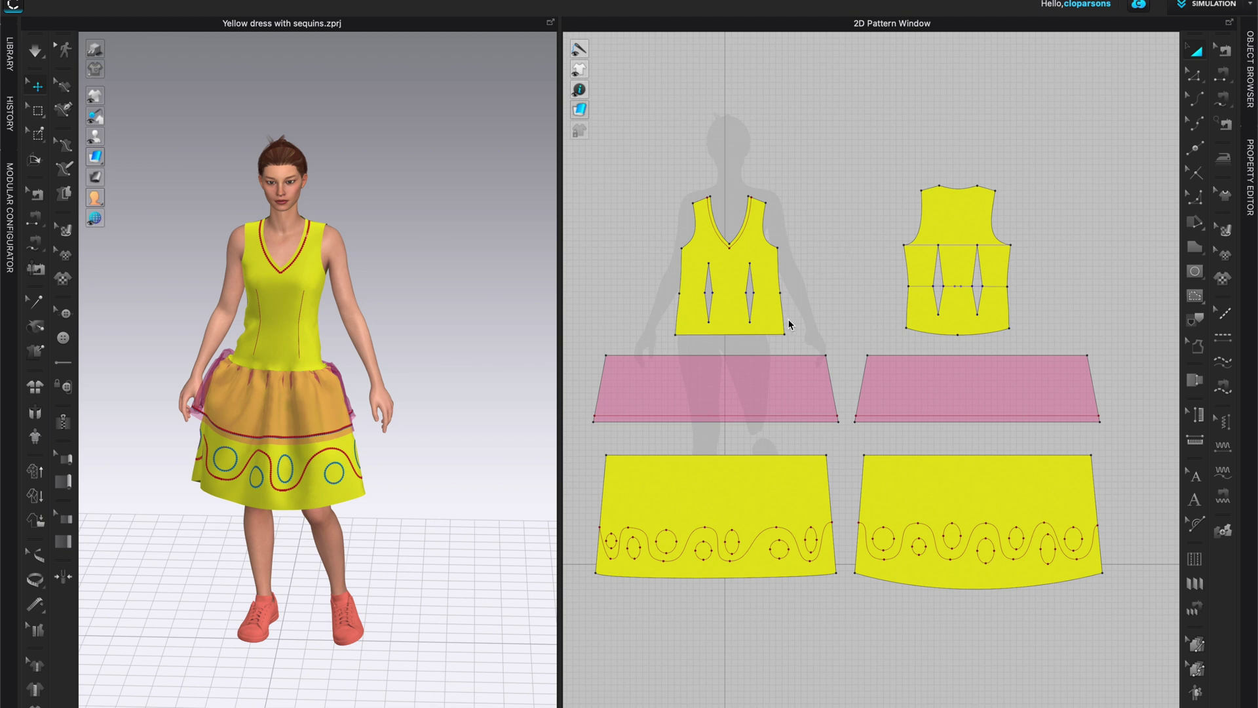
scroll(790, 324, "up", 3)
scroll(824, 216, "up", 4)
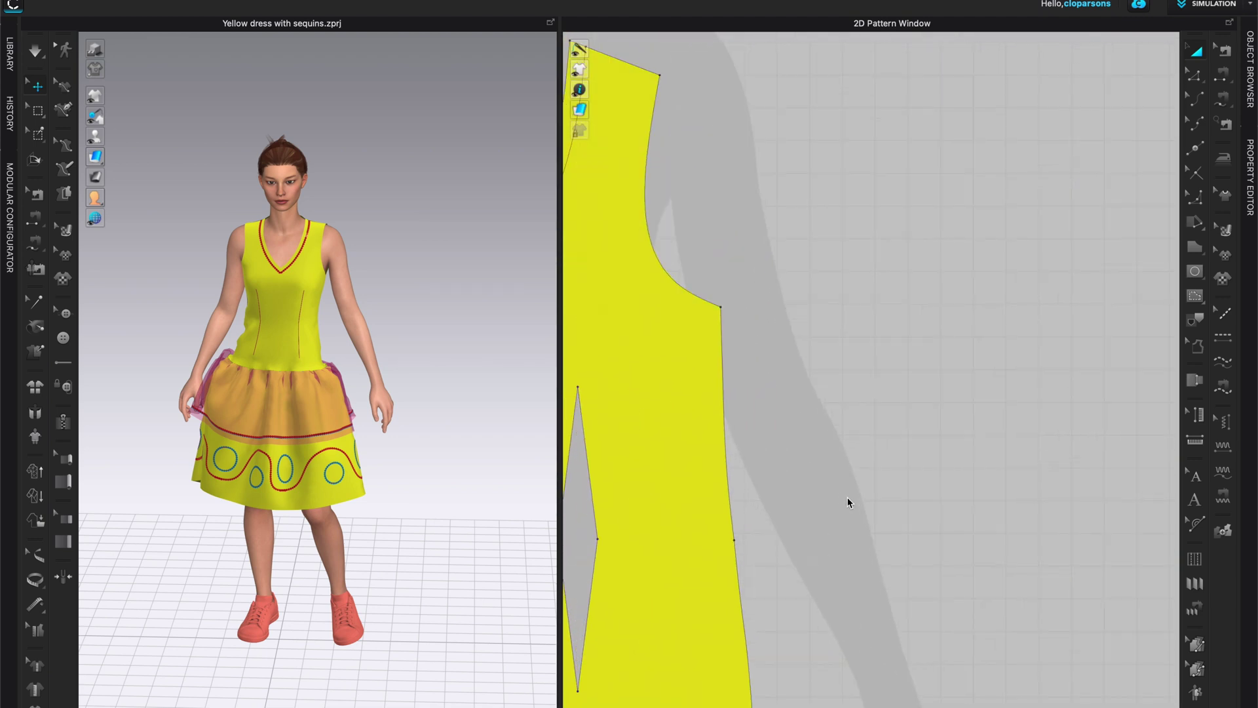
right_click_drag(696, 145, 873, 306)
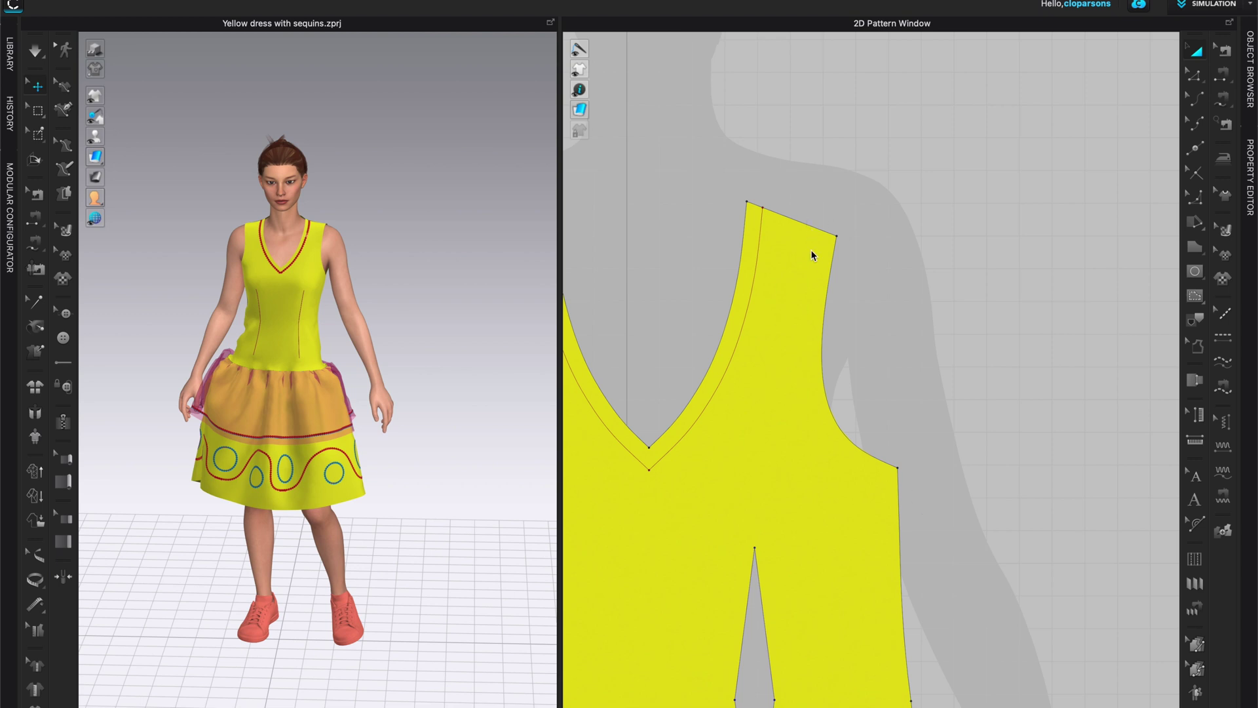
left_click(1195, 80)
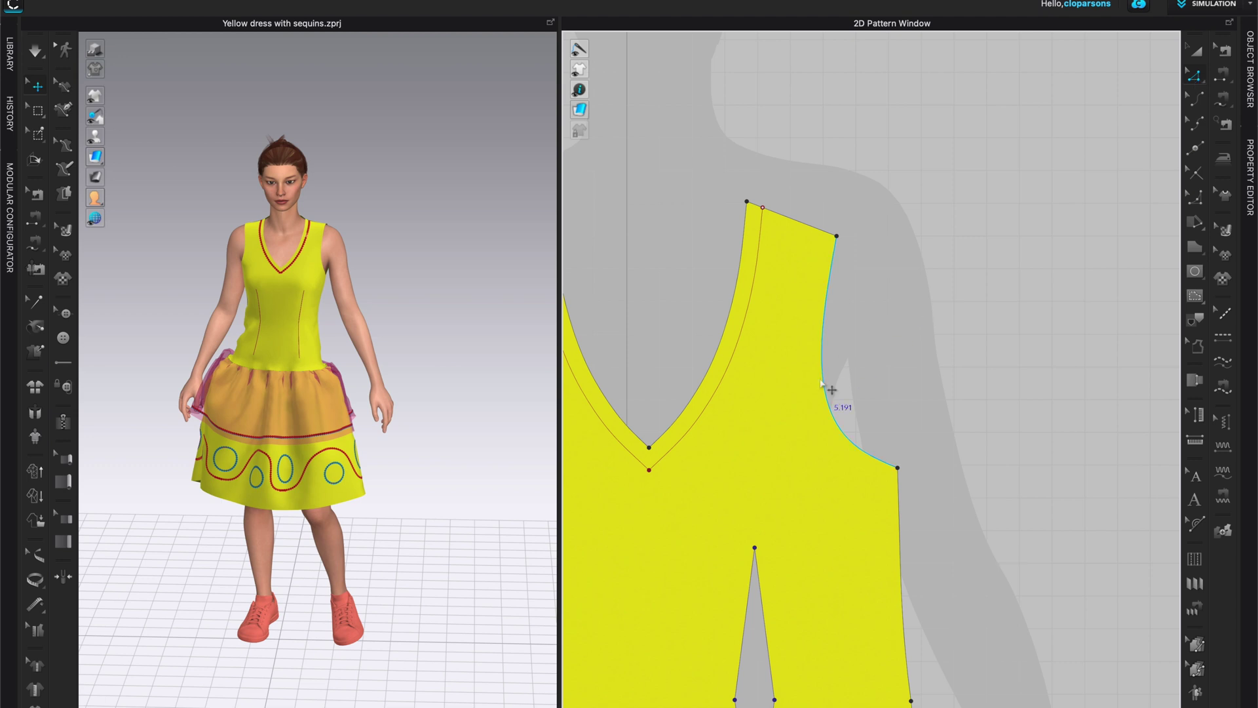
right_click(825, 382)
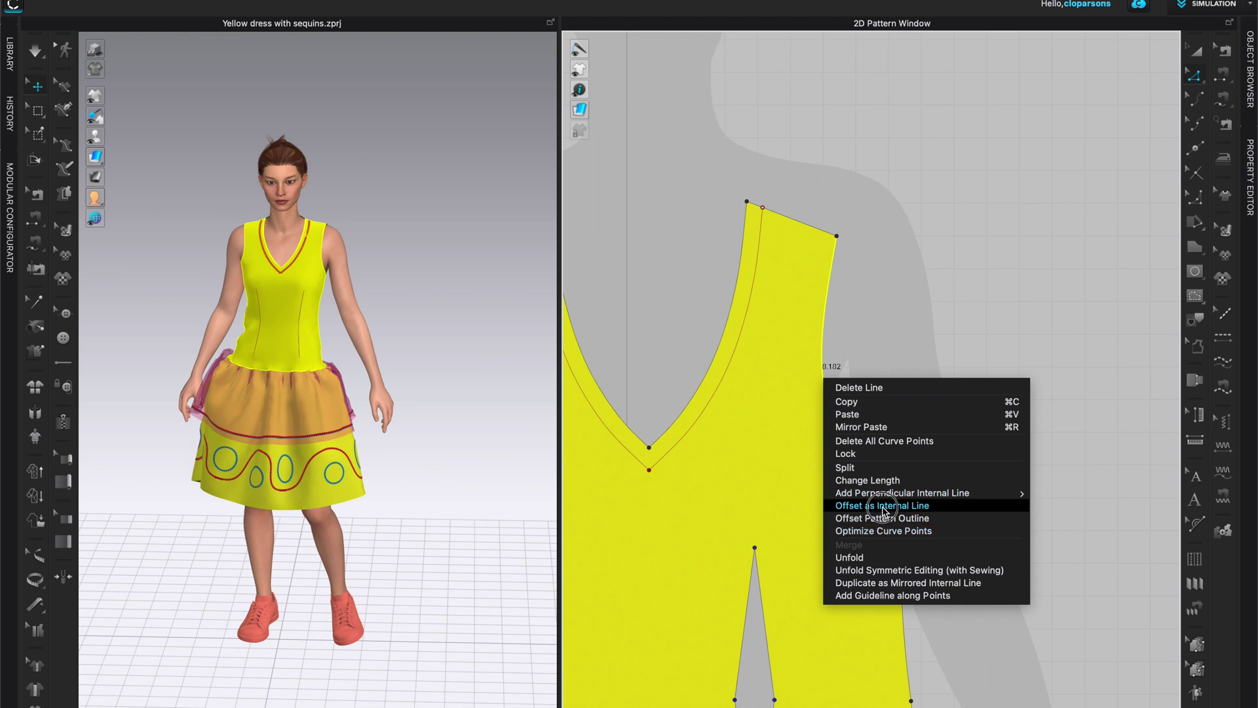
Offset the front bodice armhole curve as an internal line at 1 in distance
left_click(875, 505)
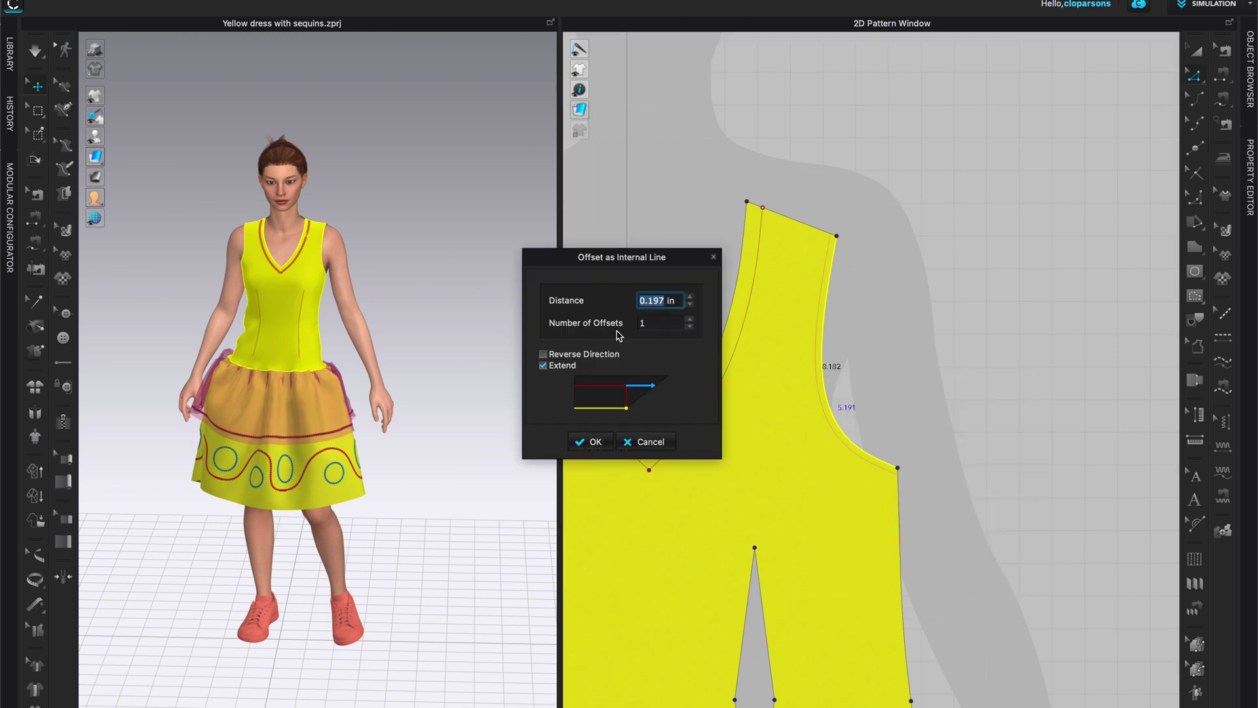
type("1")
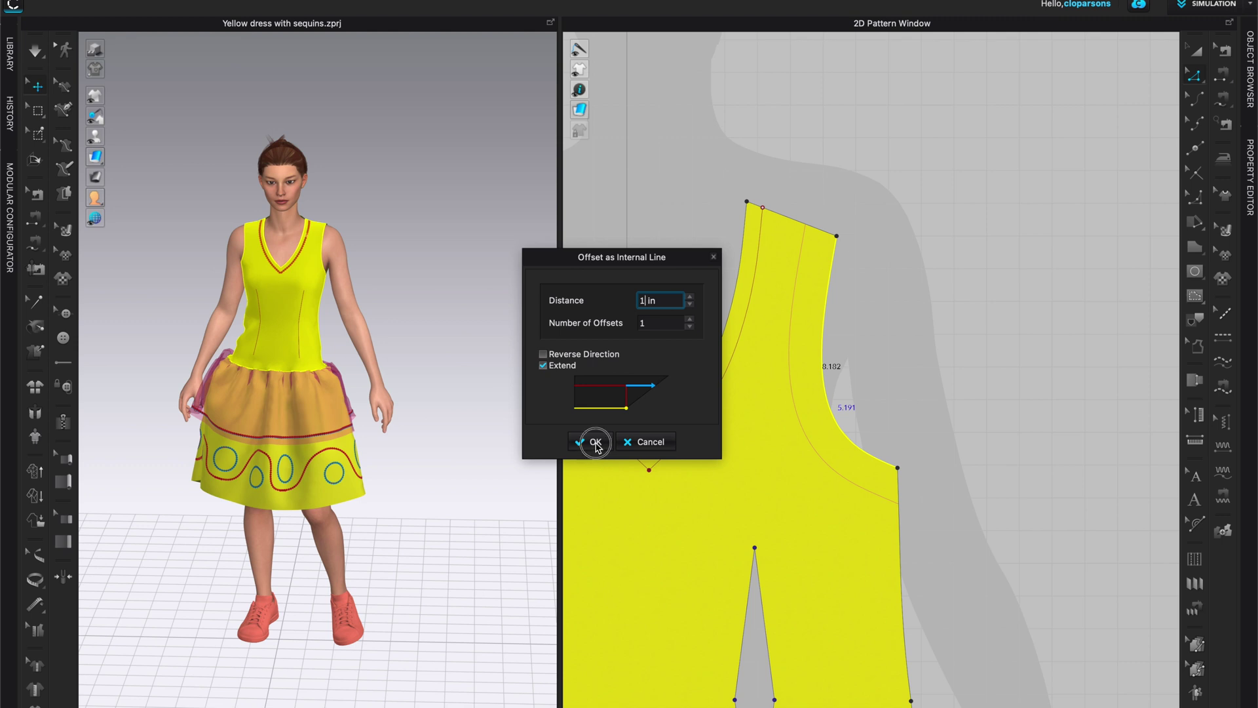
left_click(595, 443)
left_click(823, 462)
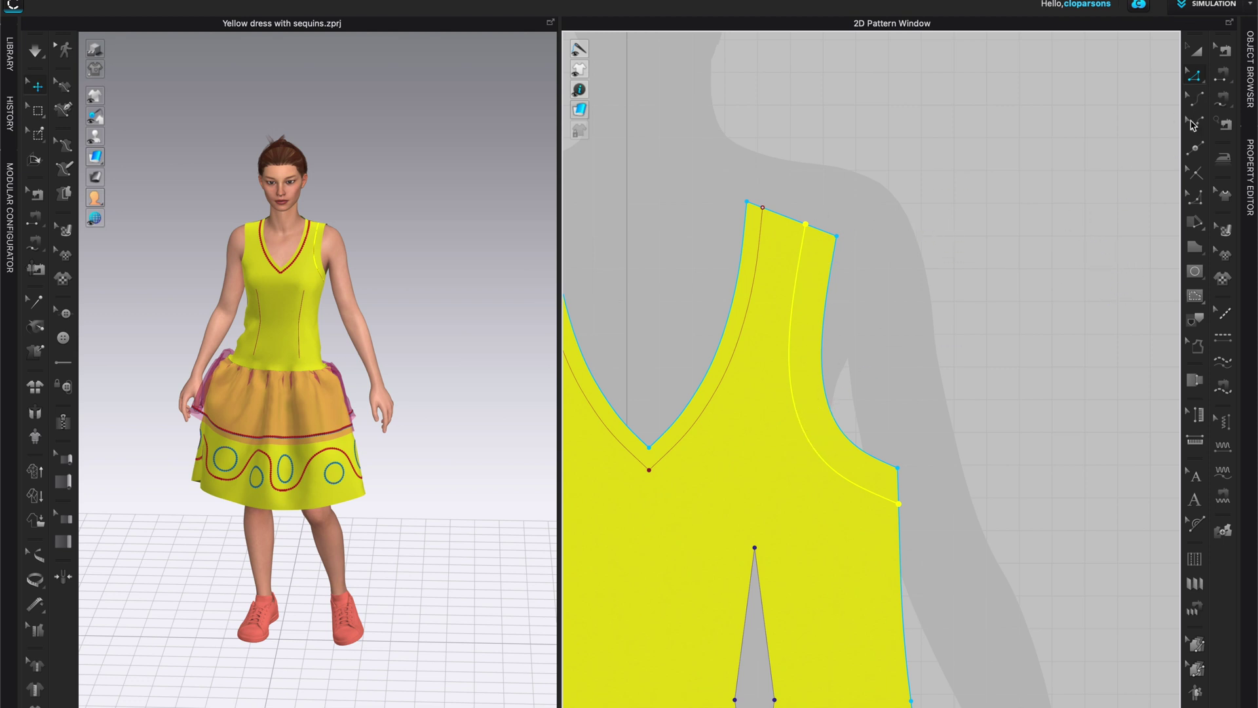
left_click(1194, 75)
Cut the front bodice along the new 1 in armhole internal line
right_click(792, 387)
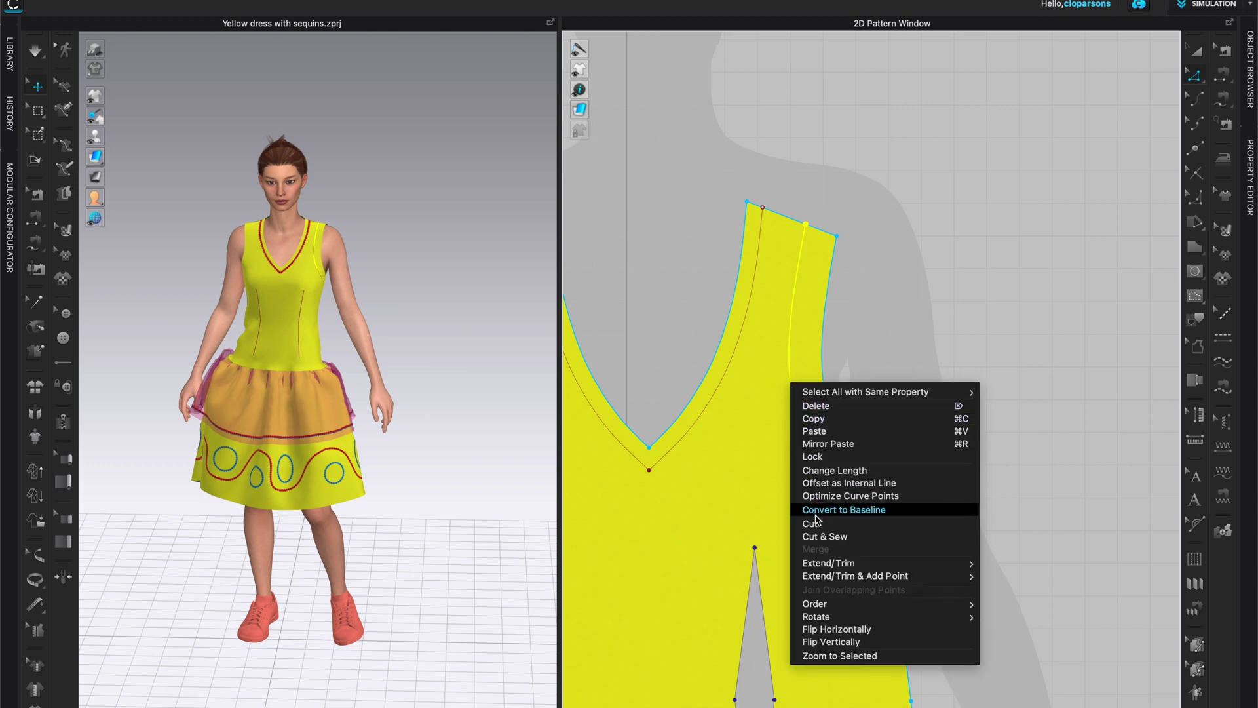
left_click(818, 524)
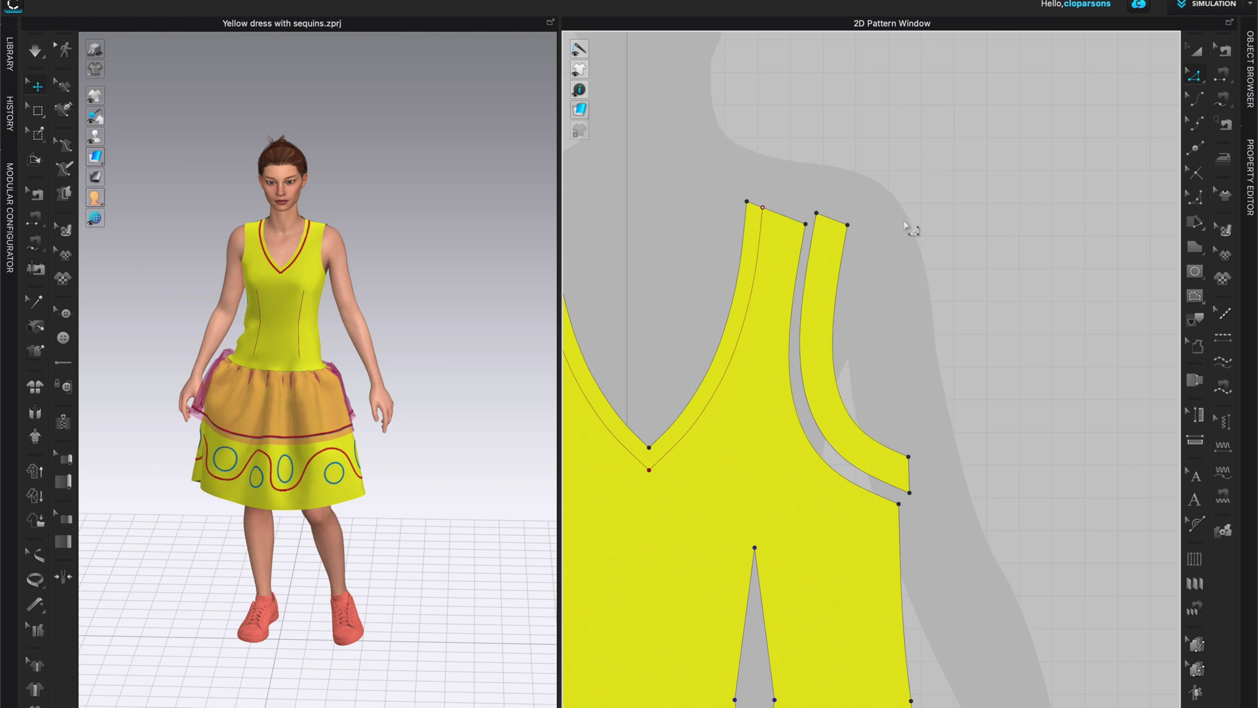
key("m")
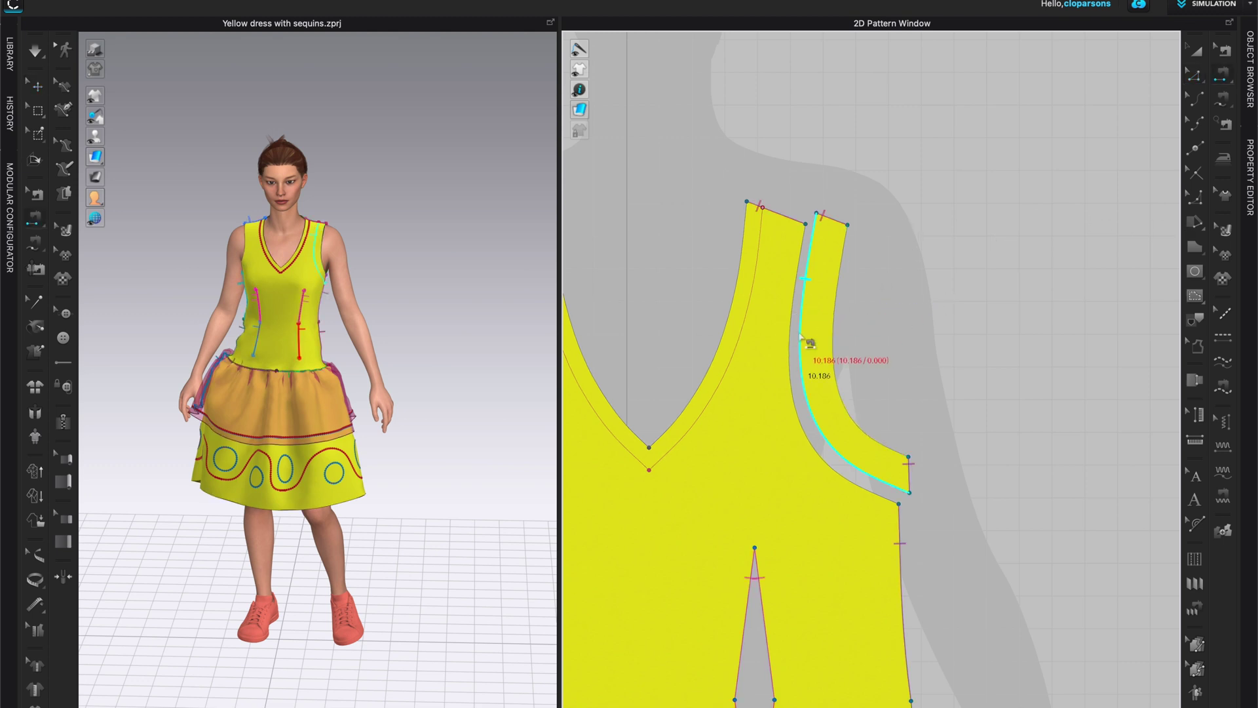
Apply Cut & Sew to the armhole internal line so the 1 in strip stays sewn on
left_click(795, 337)
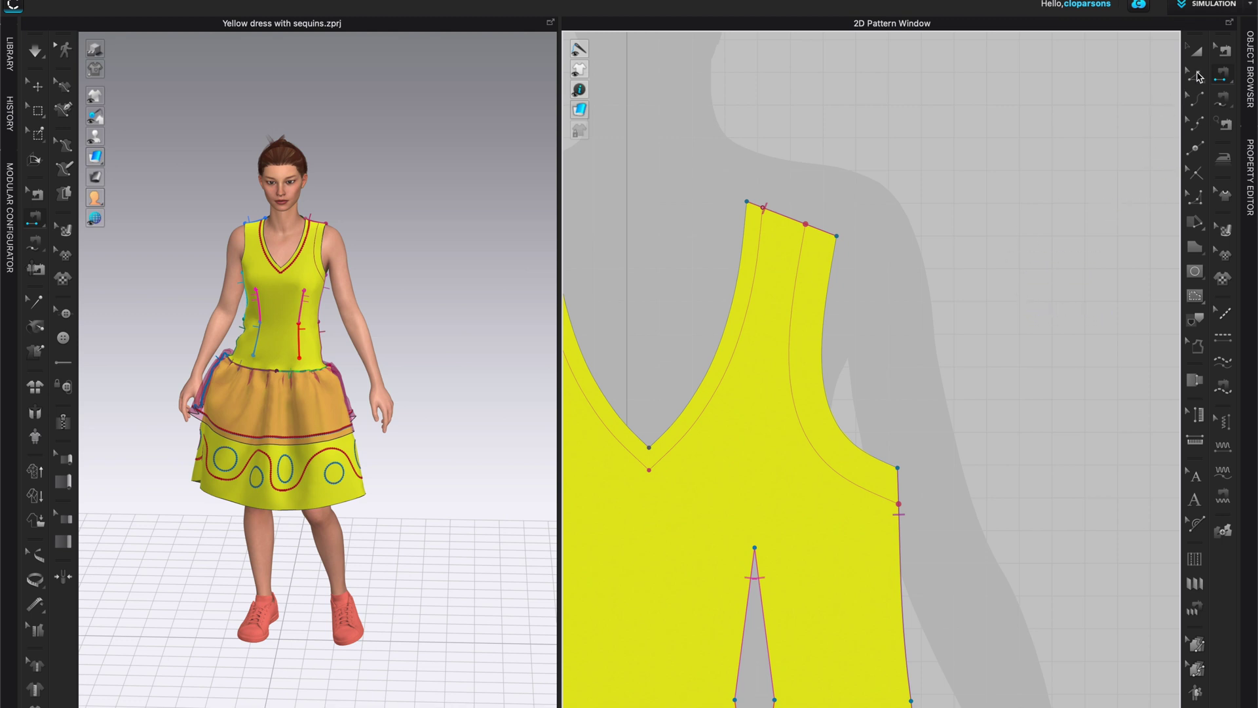
left_click(1196, 76)
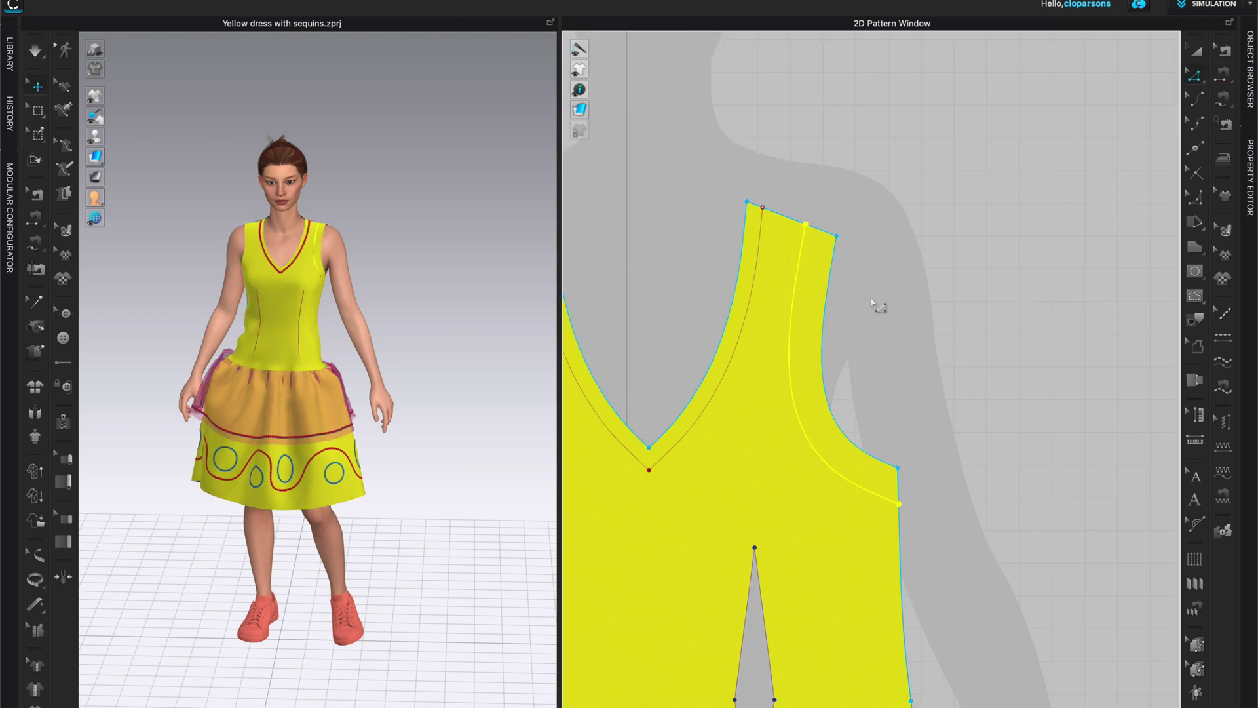
right_click(791, 355)
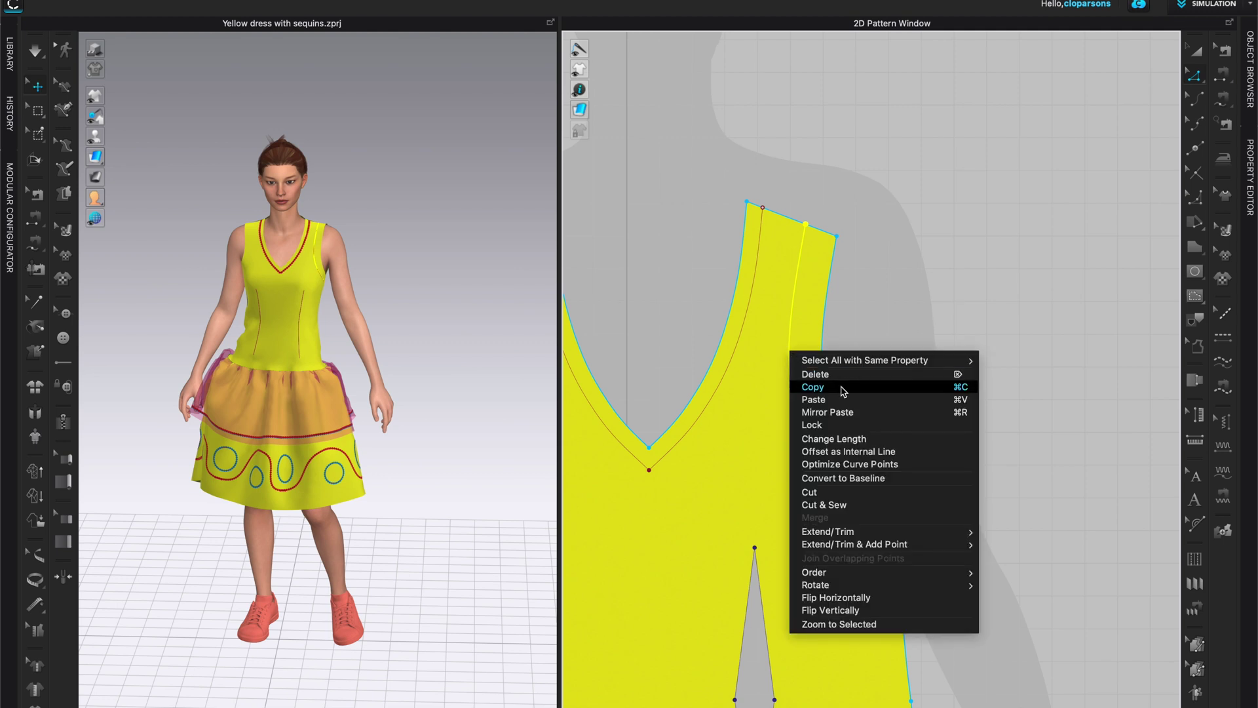
left_click(841, 504)
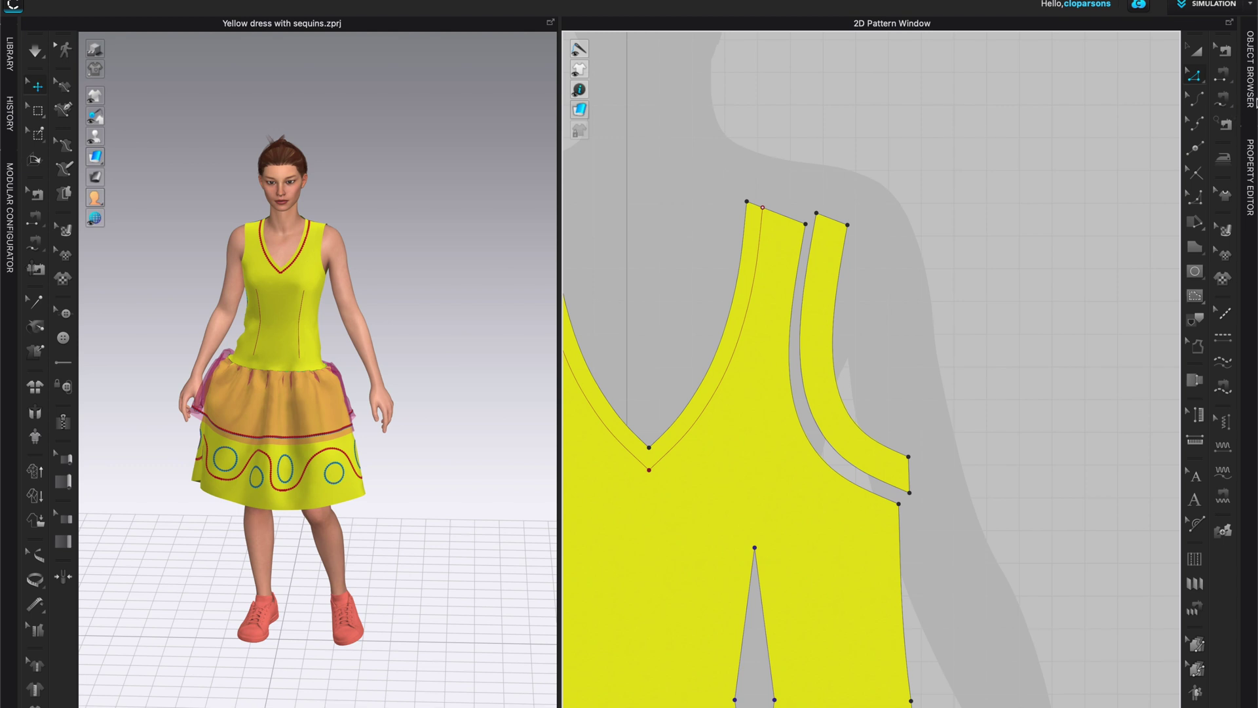
Assign the Silk_Chiffon fabric to the armhole strip piece from the Object Browser
left_click(1252, 94)
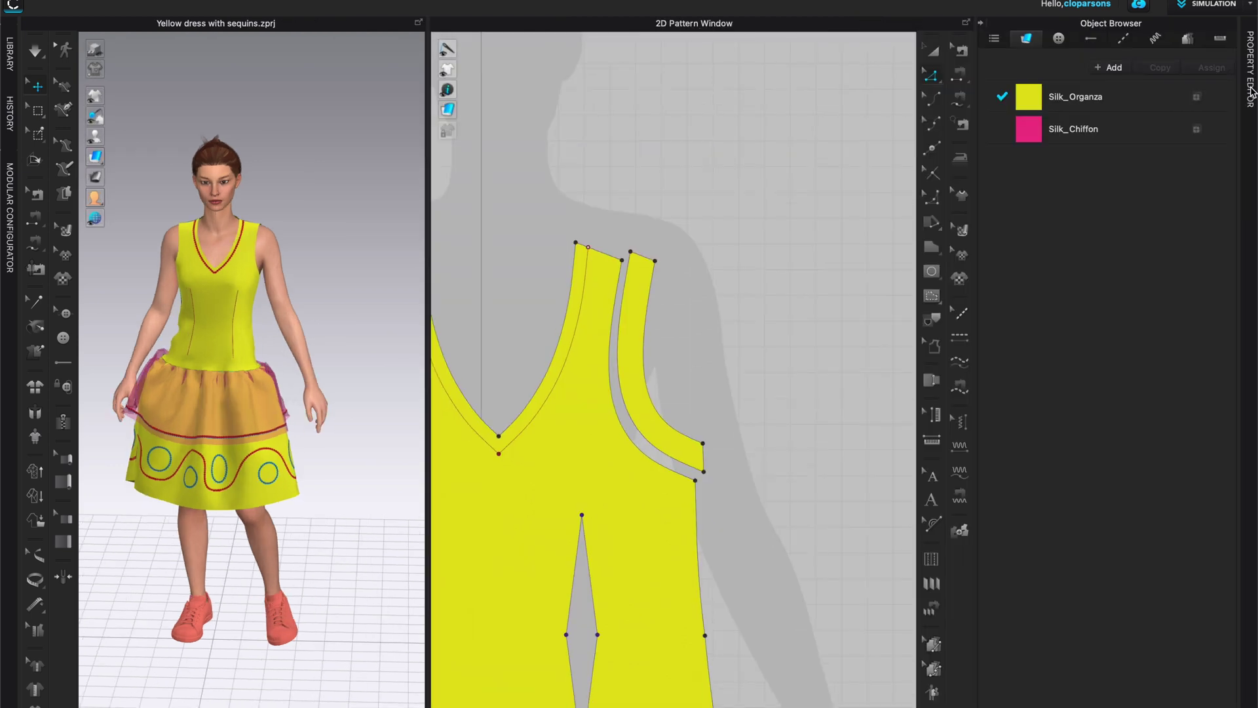
left_click(934, 53)
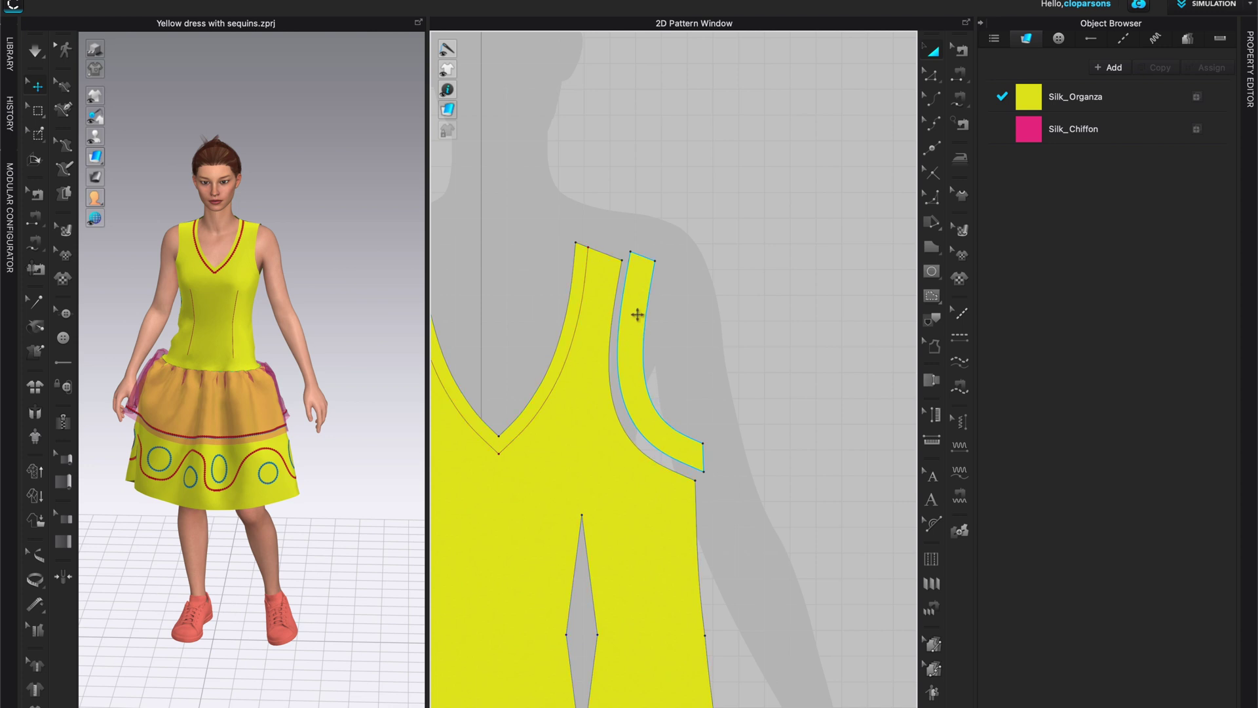
left_click(641, 357)
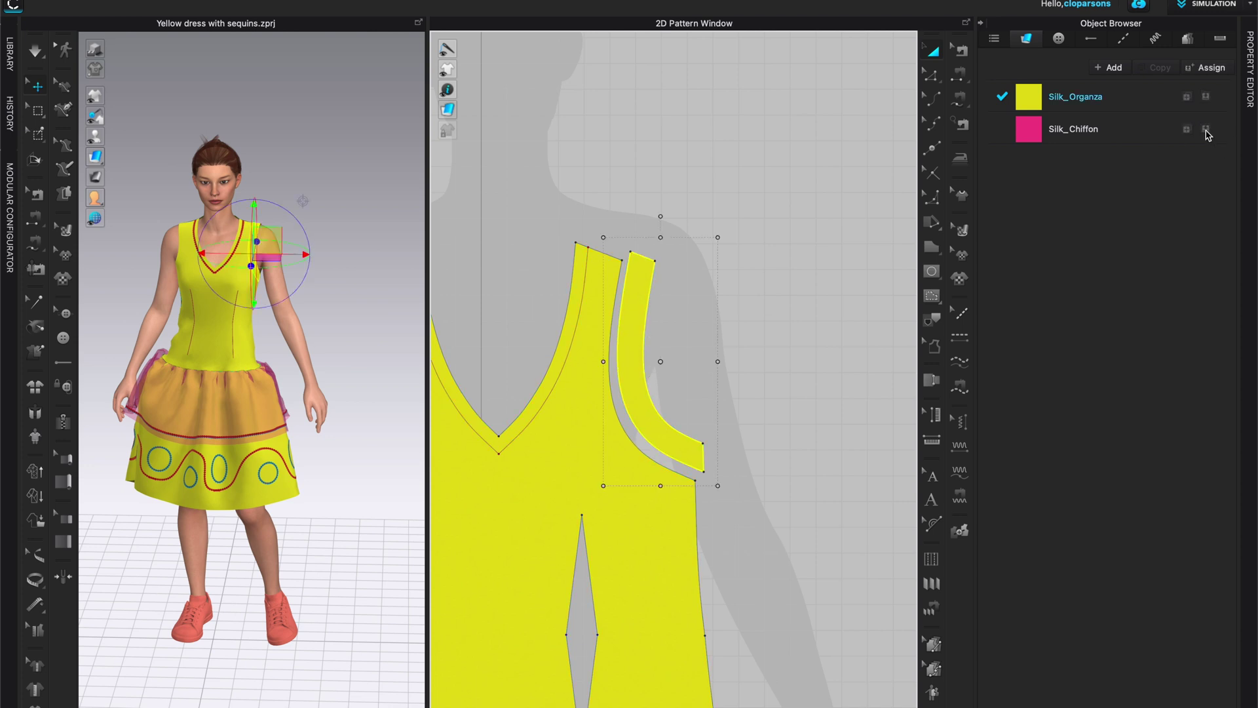
left_click(1206, 130)
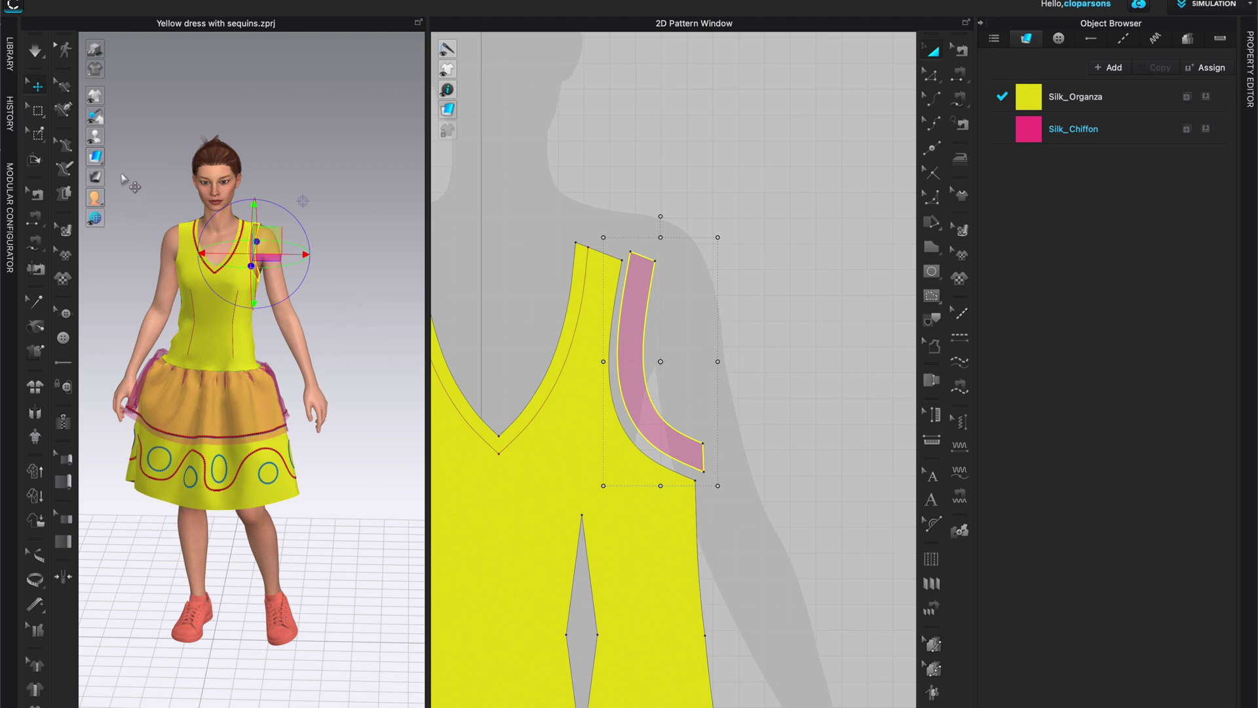
Simulate to drape the pink strip onto the armhole, then view the upper body
left_click(36, 53)
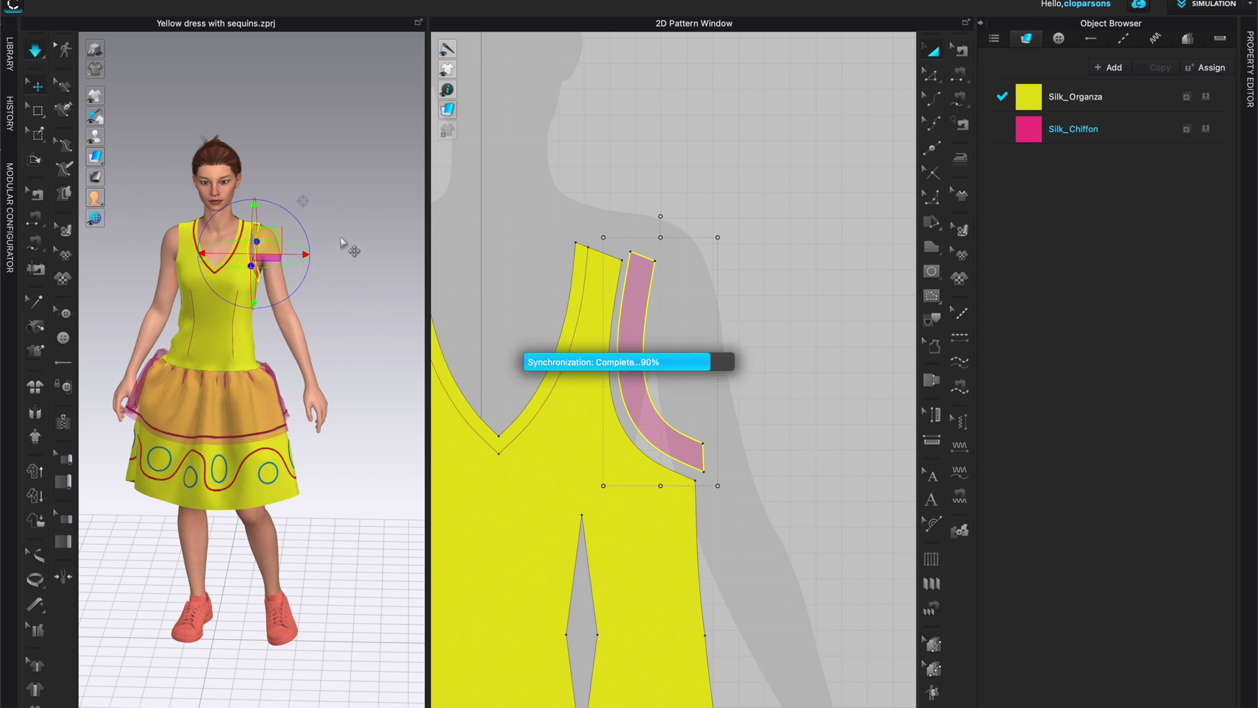
left_click(353, 231)
scroll(328, 242, "up", 5)
middle_click_drag(328, 245, 329, 455)
Inspect the armhole strap, collapse the Object Browser, and zoom toward the embroidered skirt hem
scroll(328, 450, "up", 6)
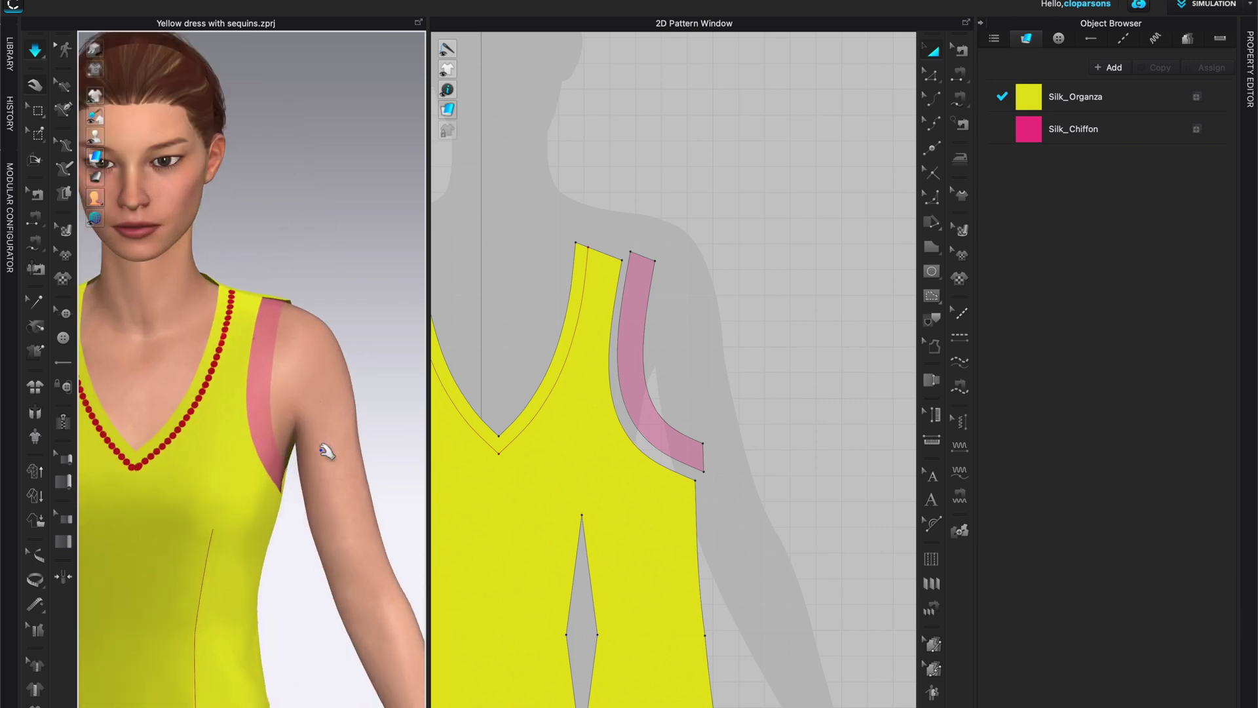
mouse_move(393, 429)
right_mouse_down()
mouse_move(382, 436)
mouse_move(401, 407)
right_mouse_up()
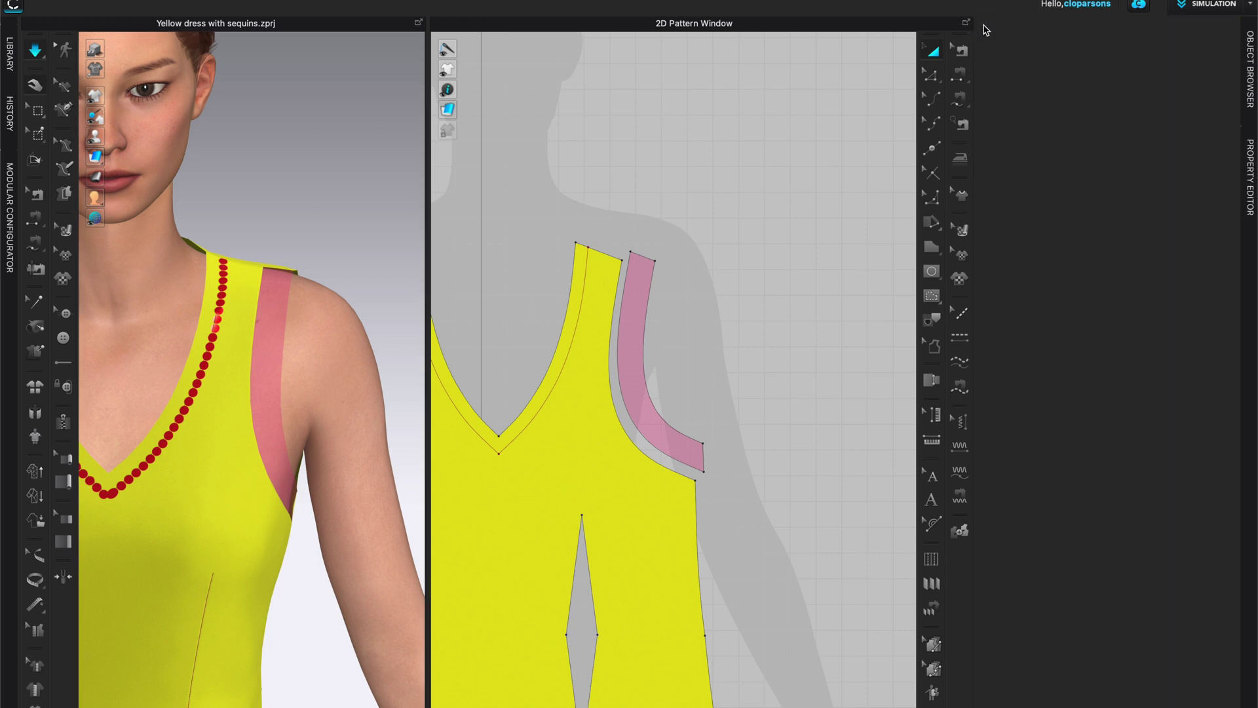
left_click(981, 23)
scroll(922, 305, "down", 5)
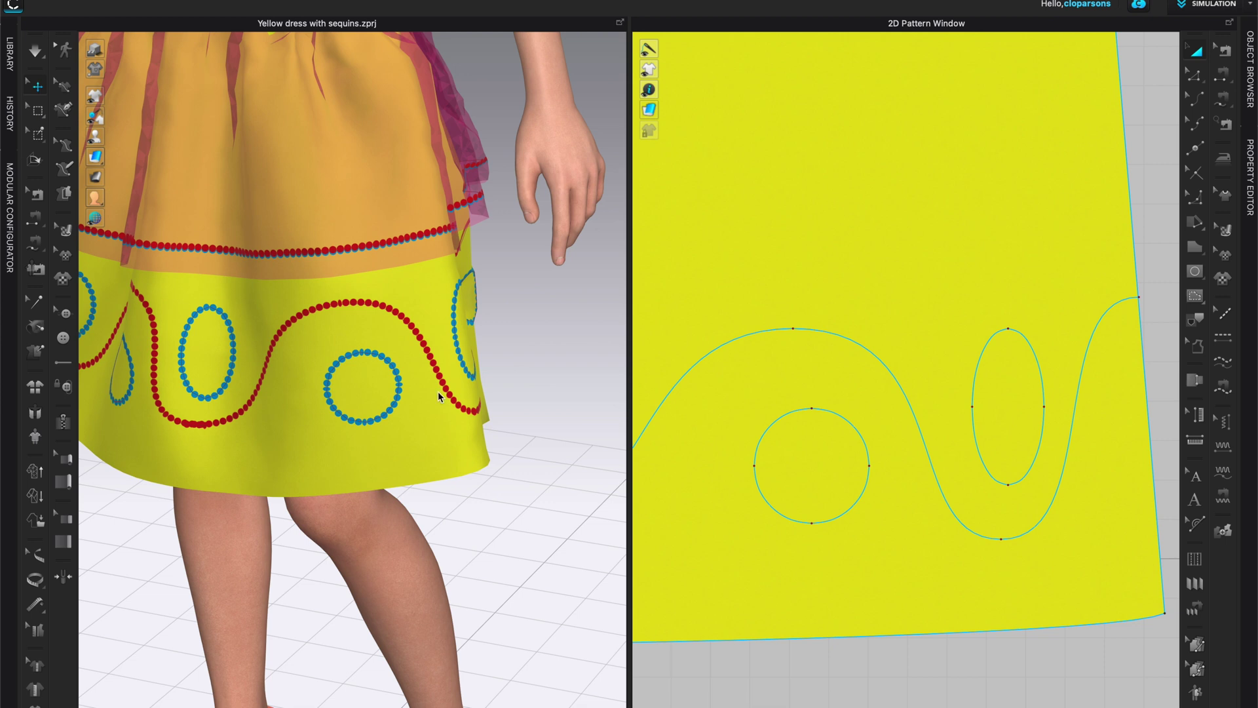
Select the round blue sequin motif and expand the Internal Polygon tool's shape flyout
left_click(375, 396)
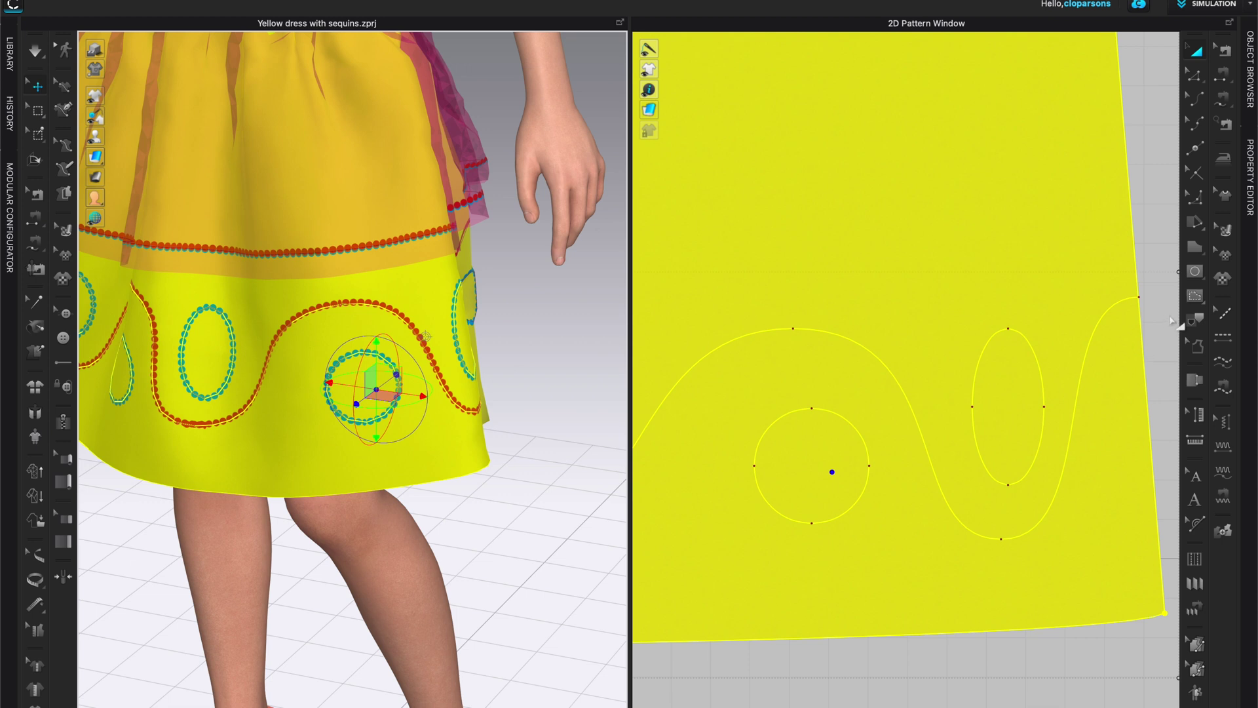
left_click_drag(1195, 280, 1111, 300)
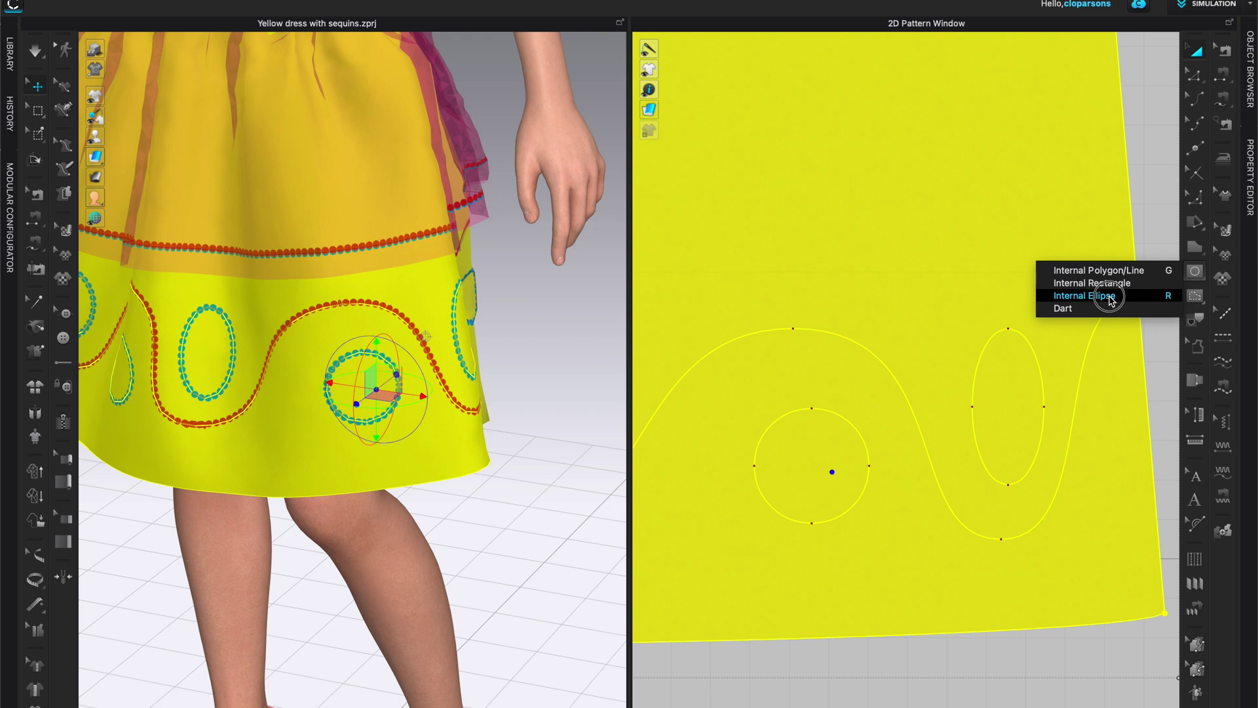
Draw internal ellipses: a small circle in the round motif, a narrow ellipse in the oval
mouse_move(1112, 300)
left_mouse_down()
mouse_move(1115, 283)
mouse_move(1114, 295)
left_mouse_up()
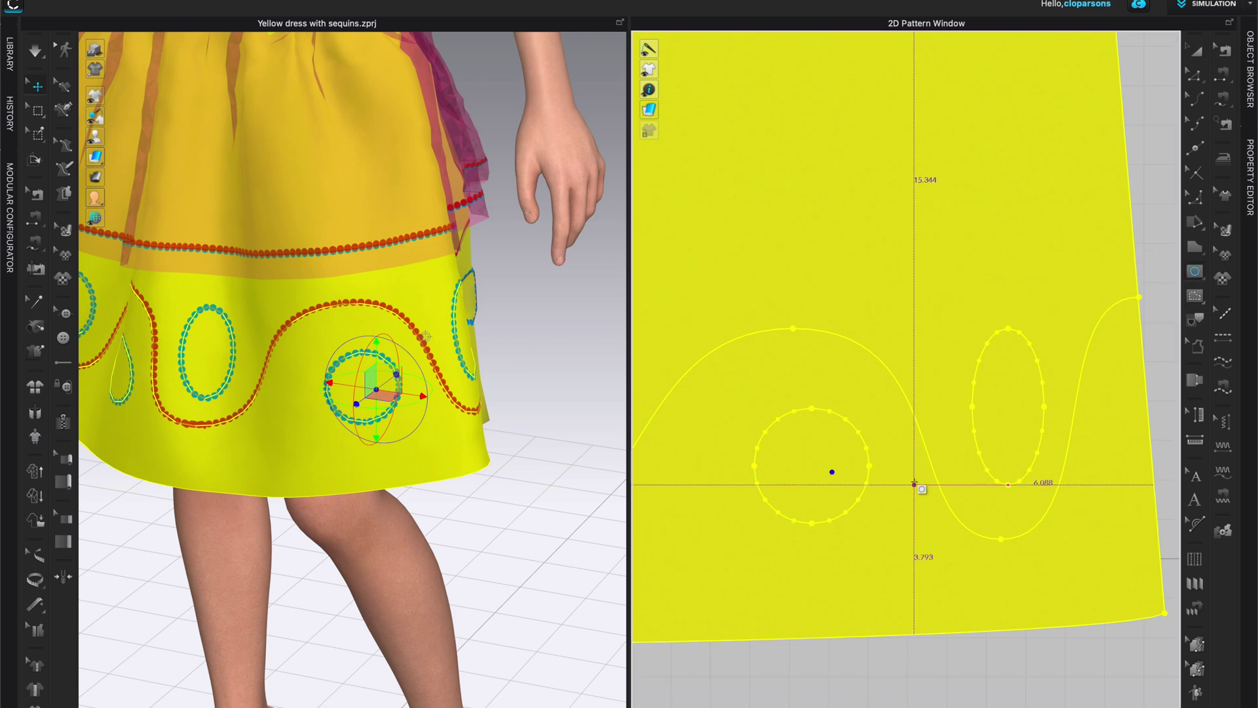
left_click_drag(785, 438, 833, 496)
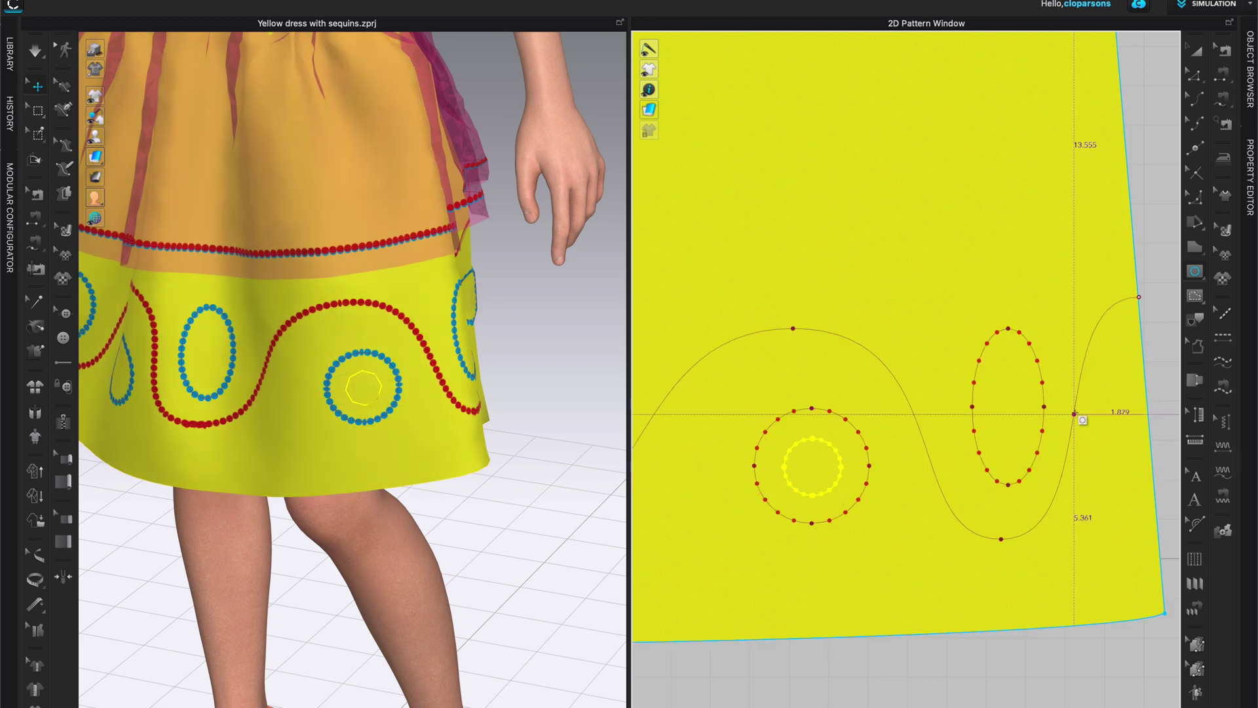
left_click_drag(996, 366, 1027, 454)
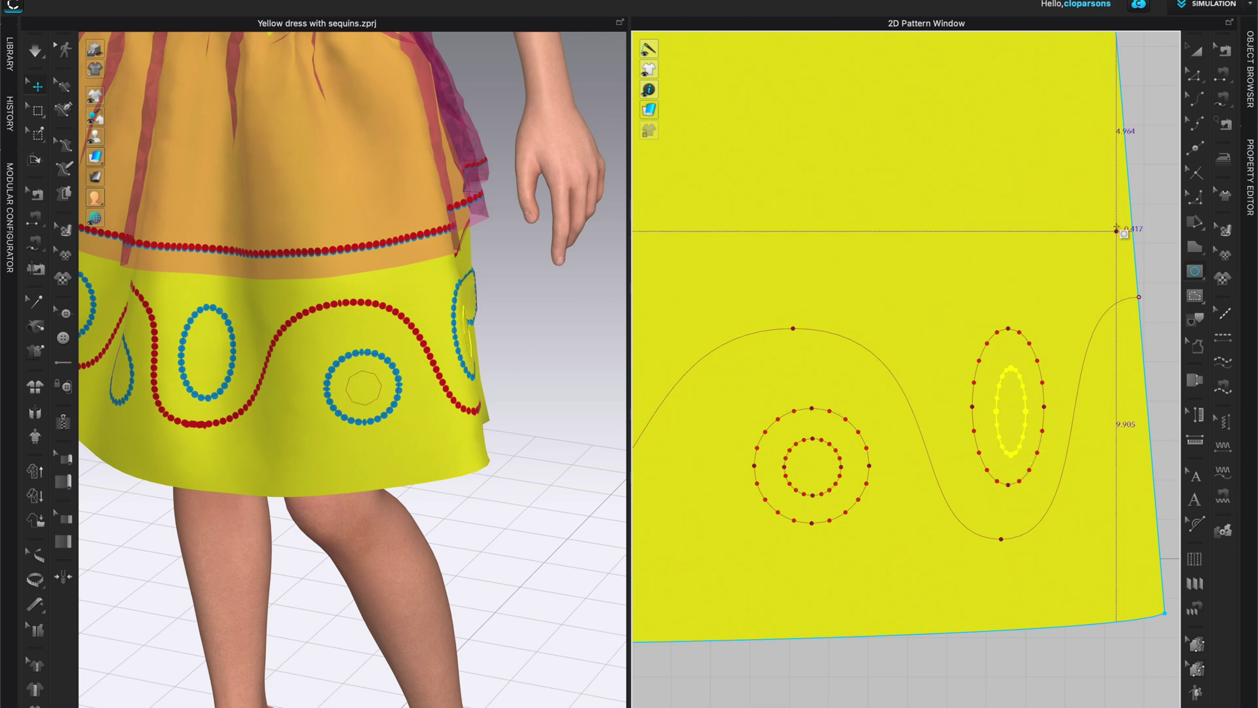
left_click(1197, 52)
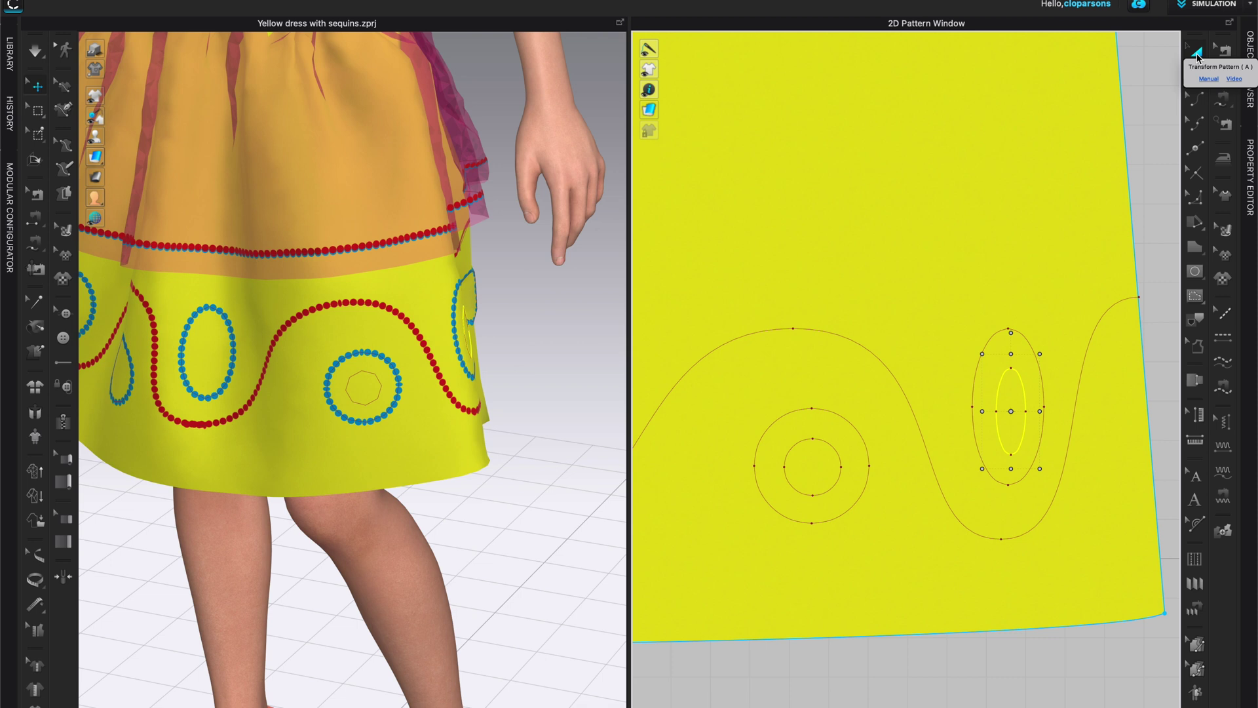
Convert the narrow inner ellipse in the oval motif to a hole and check it in 3D
right_click(1014, 369)
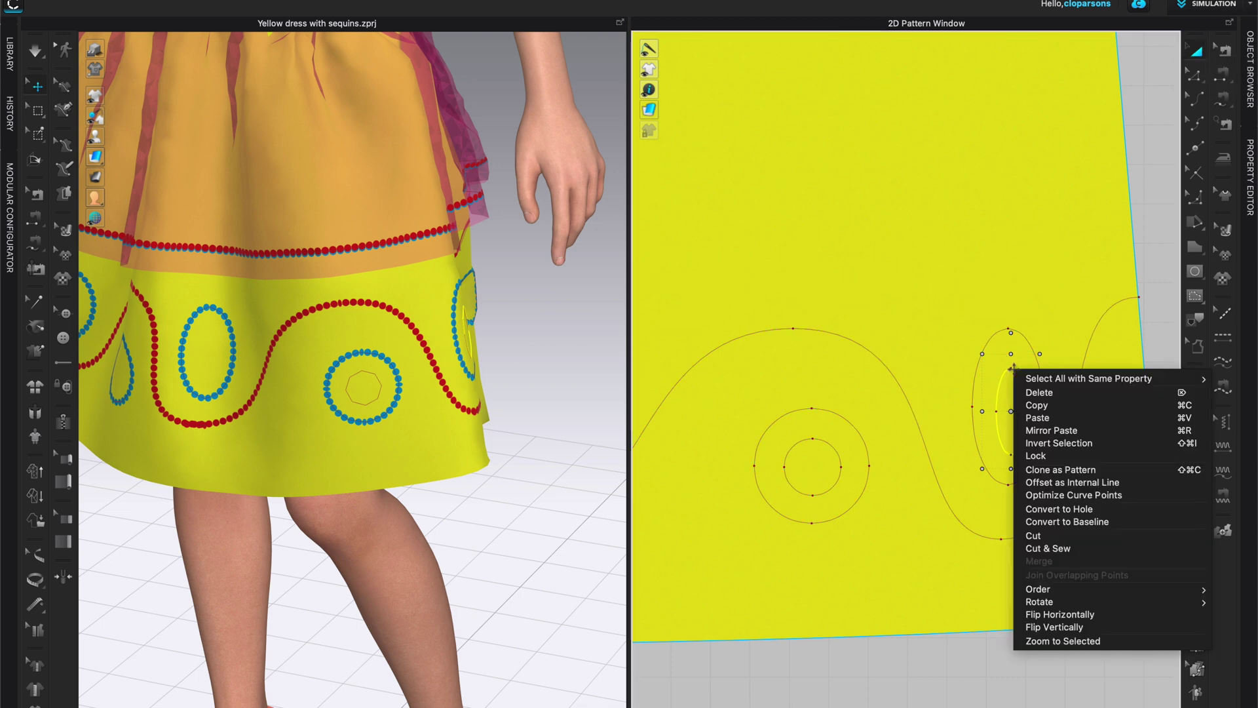
left_click(1073, 509)
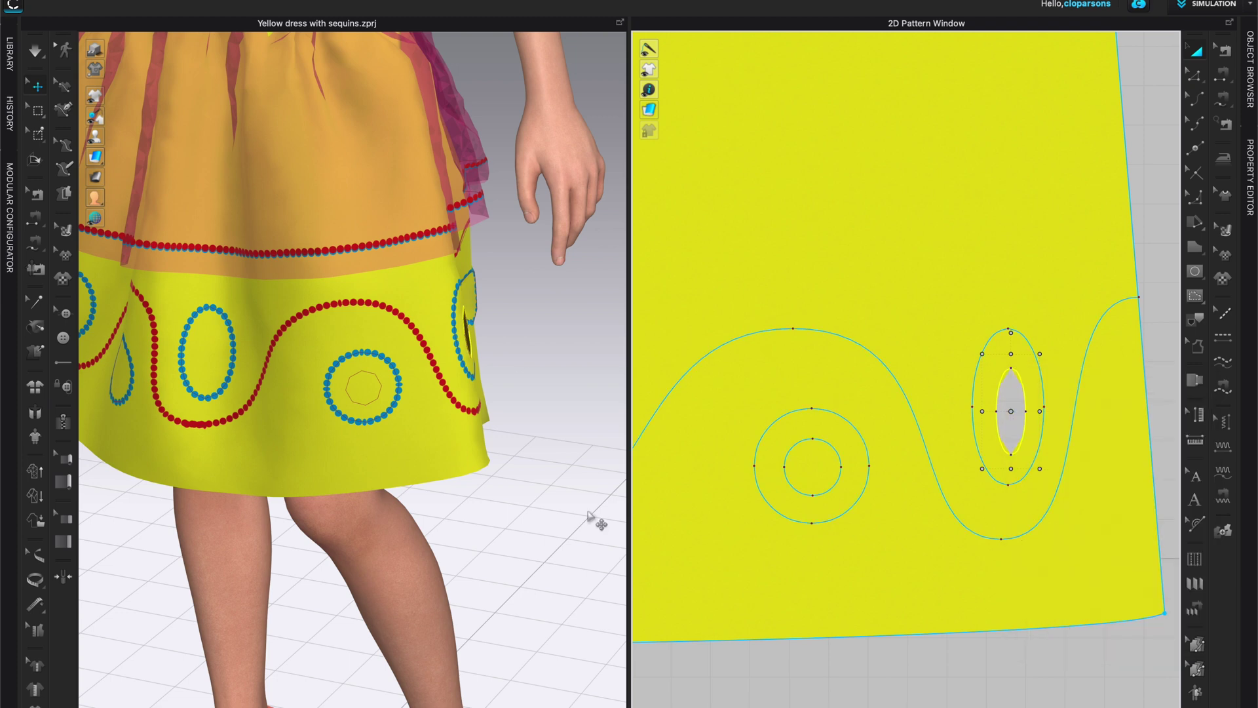
right_click_drag(528, 500, 544, 365)
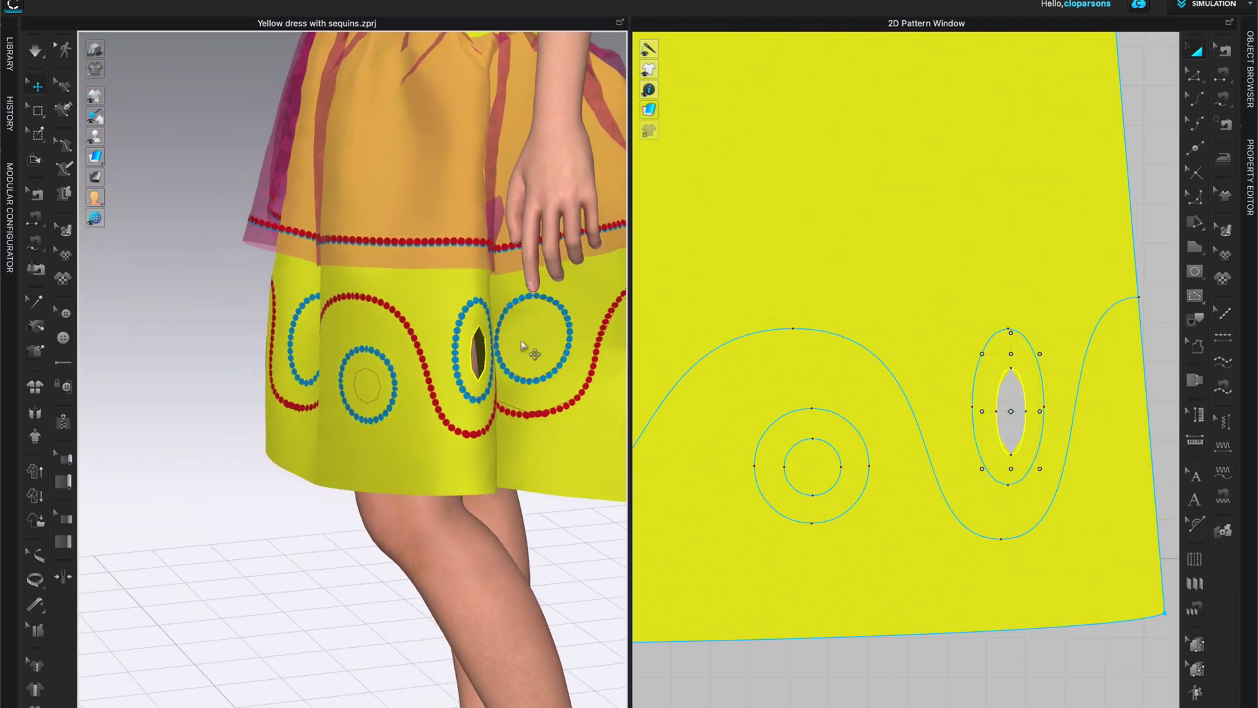
right_click_drag(504, 545, 541, 547)
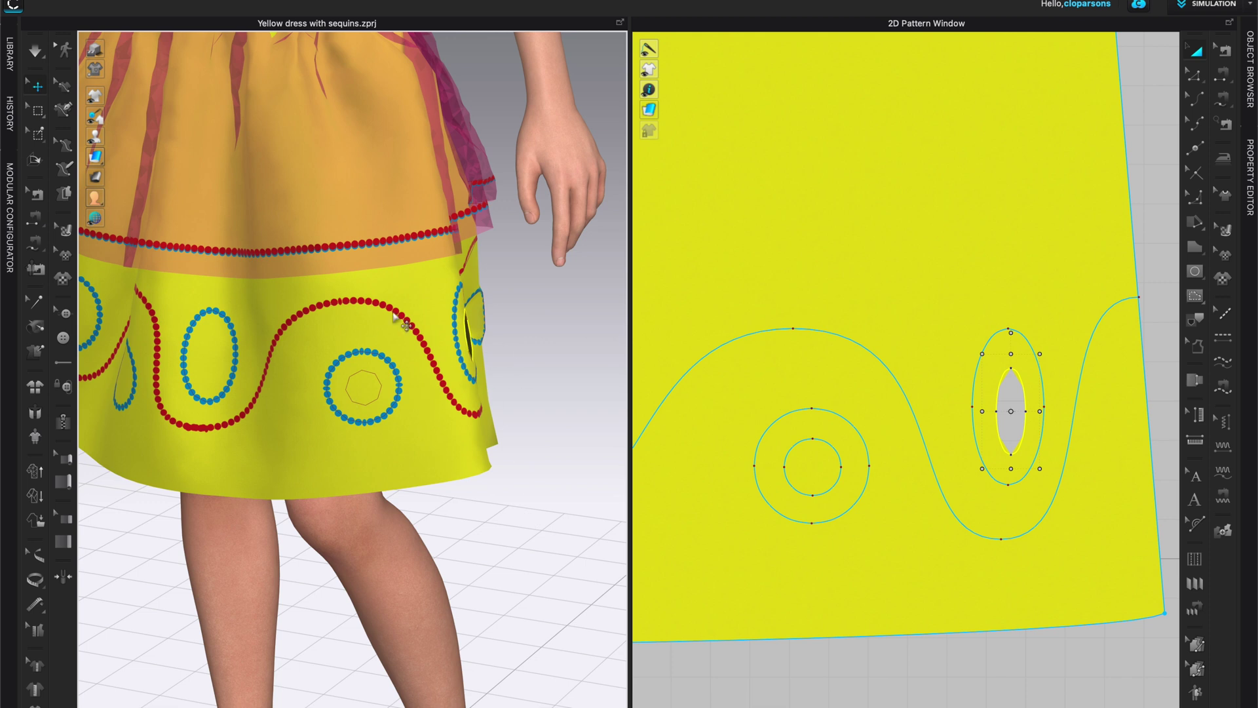
Convert the small inner circle in the round beaded motif to a hole
left_click(793, 436)
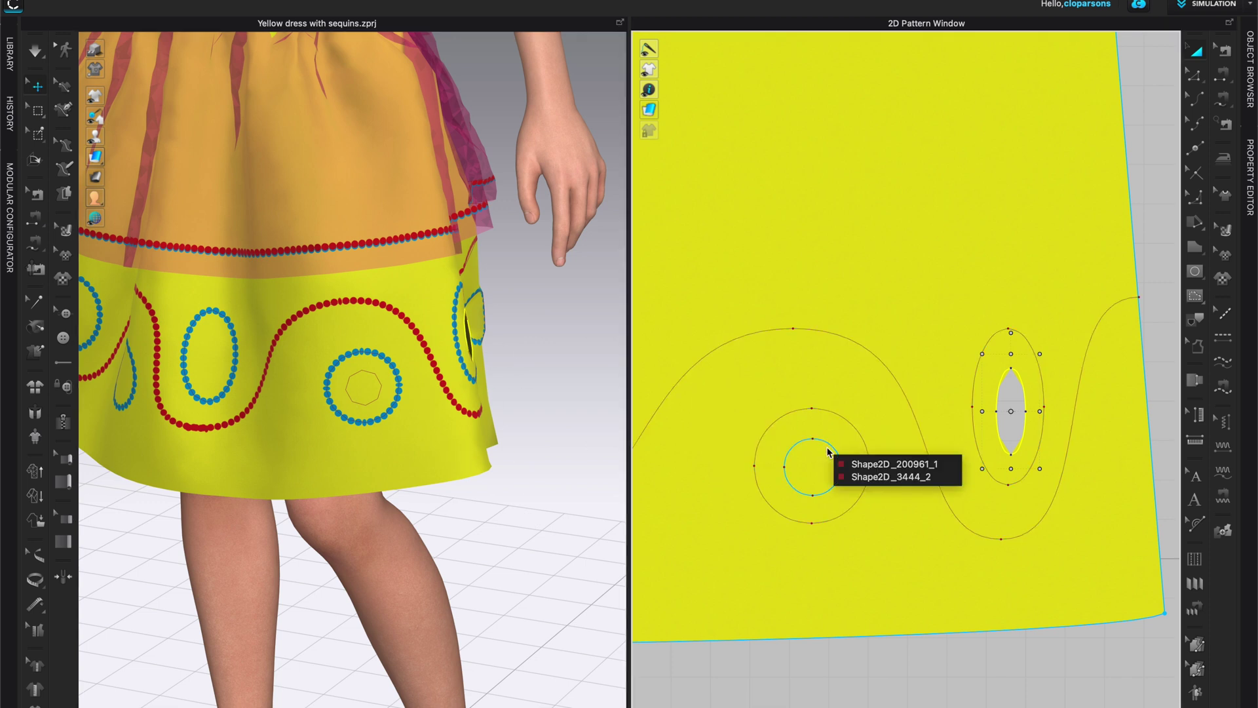
left_click(827, 448)
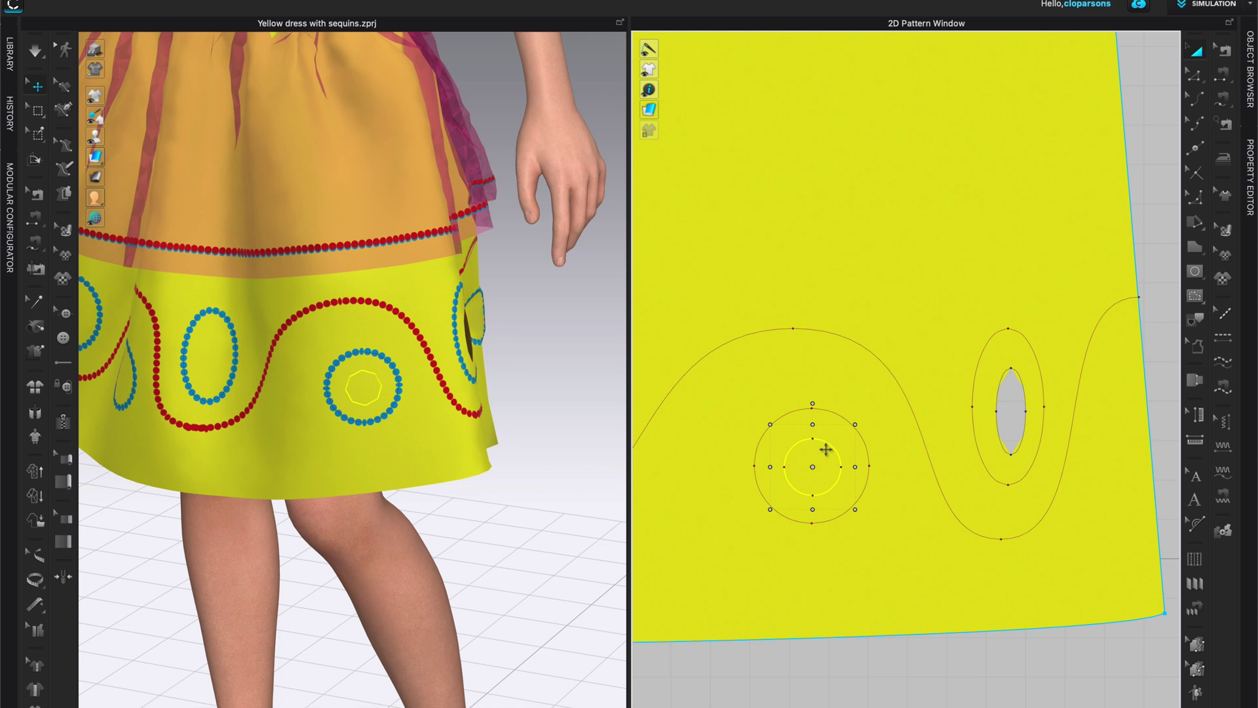
right_click(827, 444)
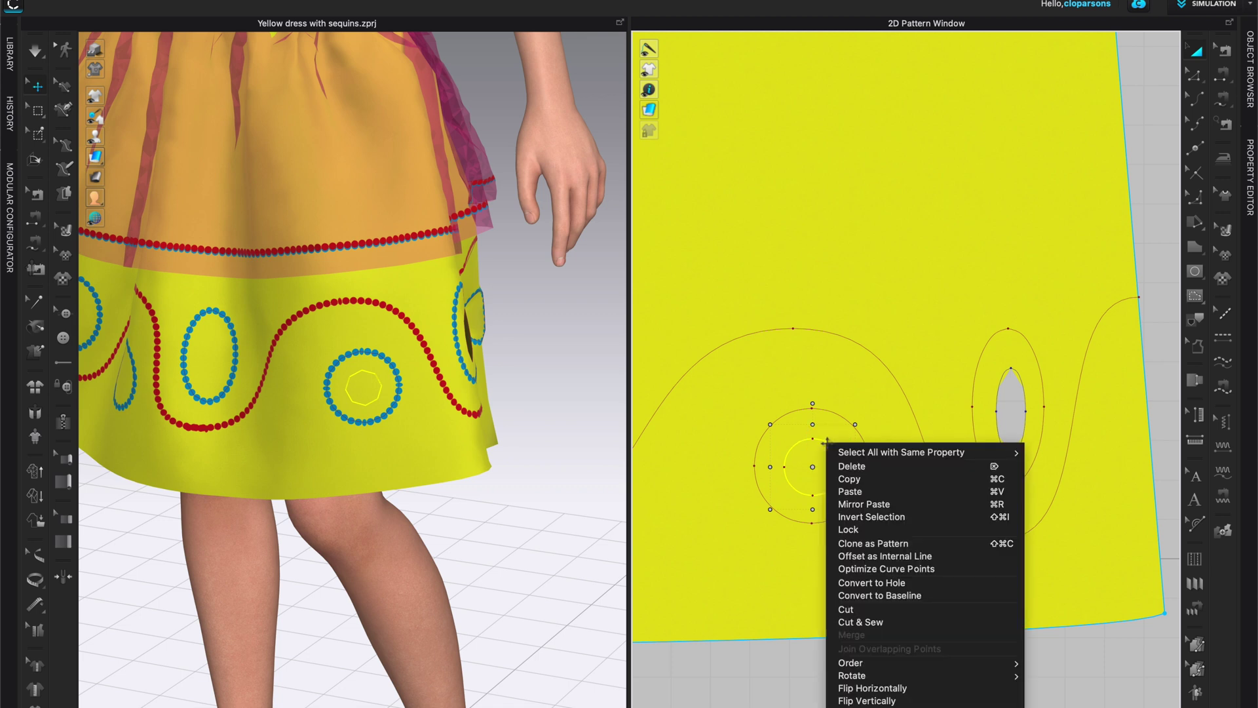
left_click(902, 584)
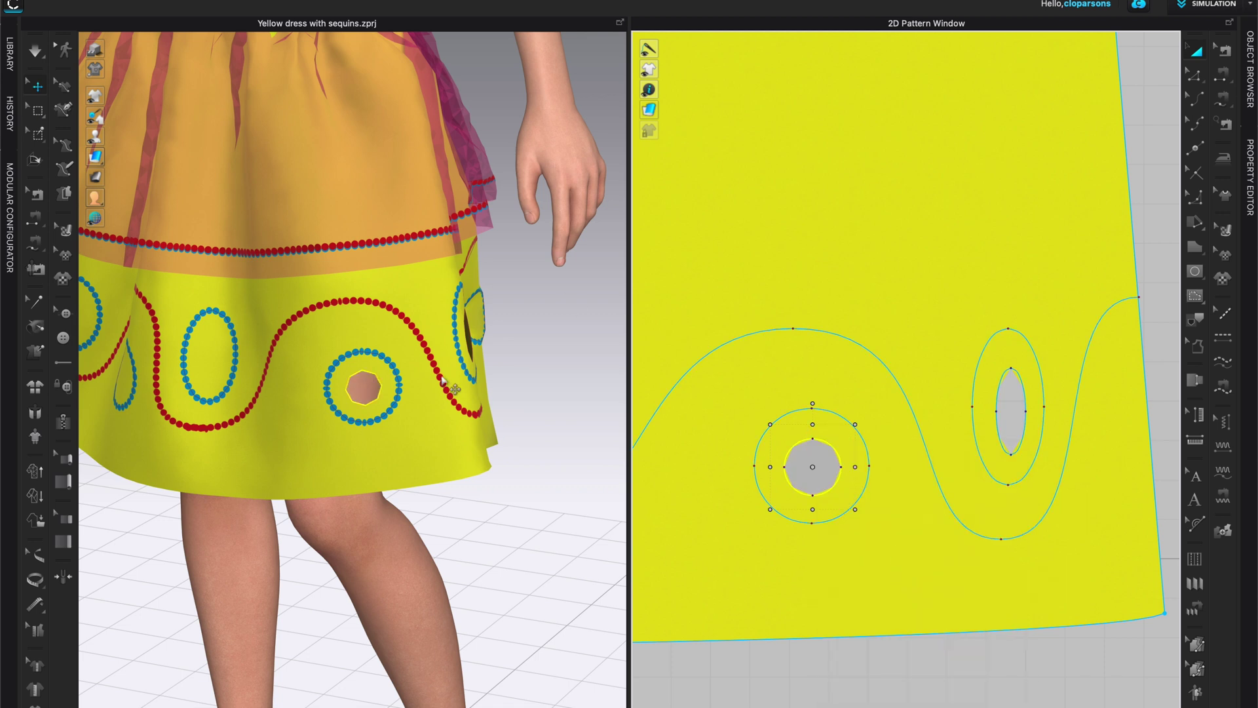
scroll(391, 401, "up", 1)
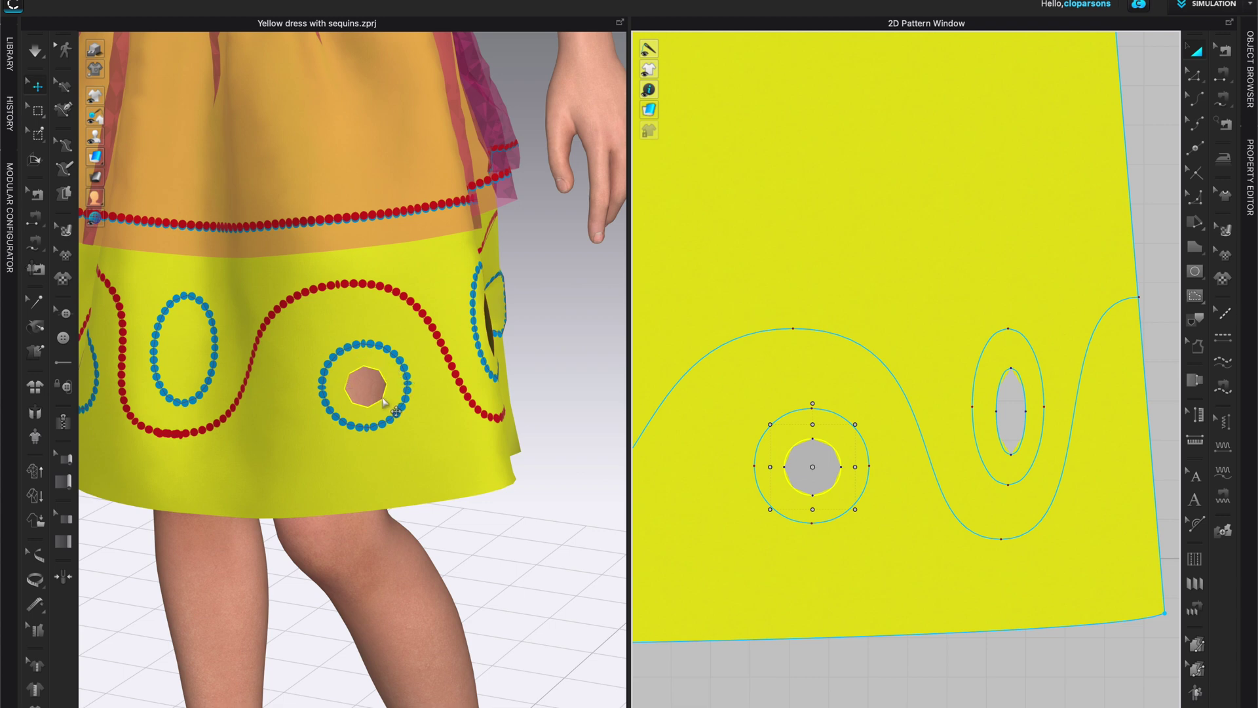
scroll(385, 402, "down", 10)
right_click_drag(461, 446, 420, 432)
right_click_drag(359, 429, 489, 434)
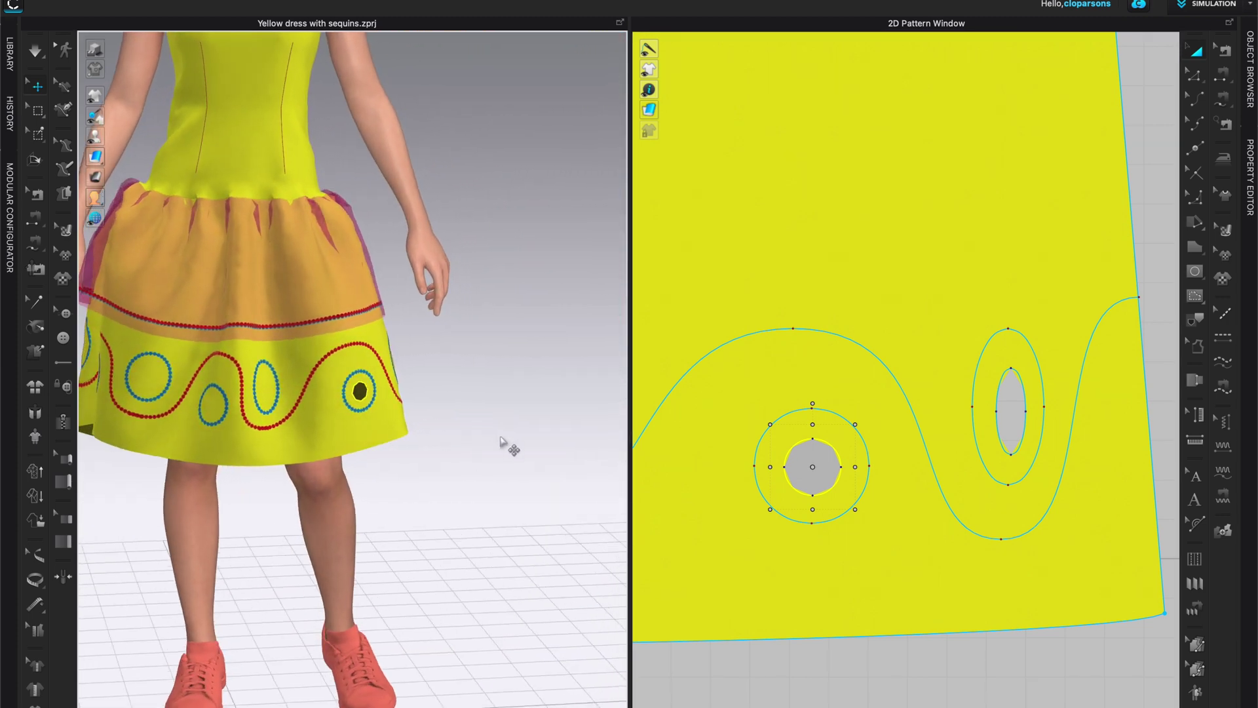
scroll(492, 456, "down", 3)
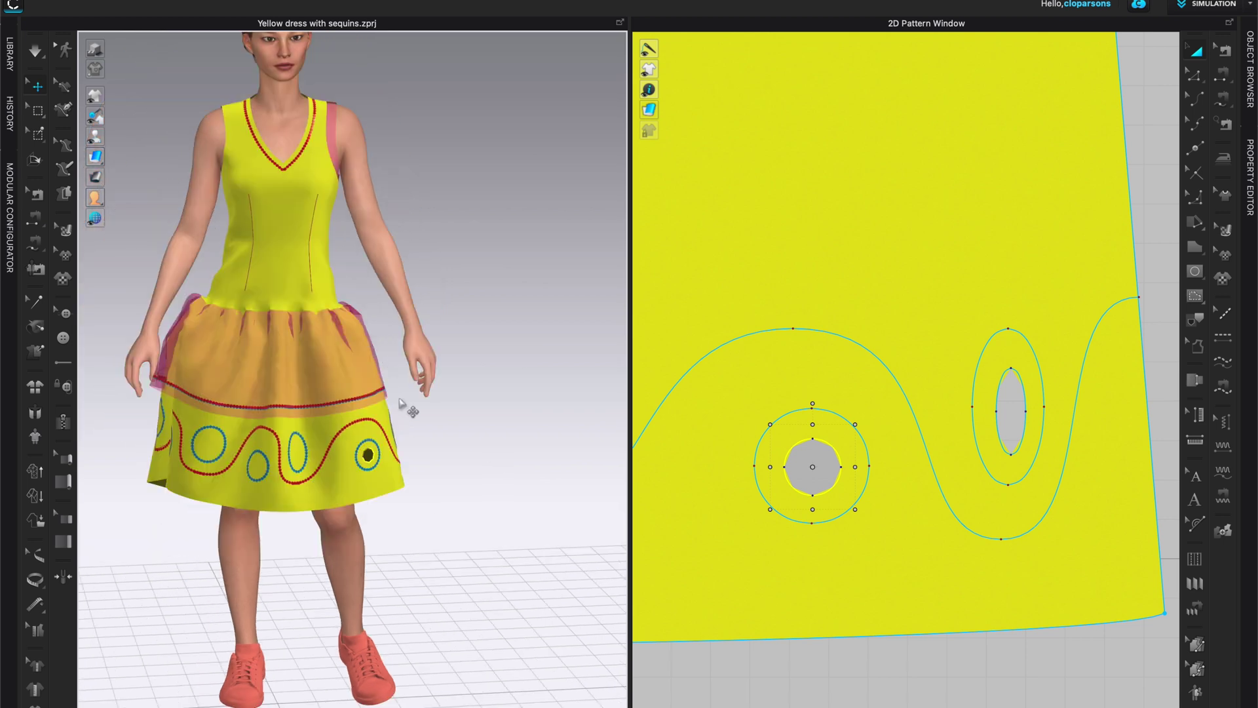